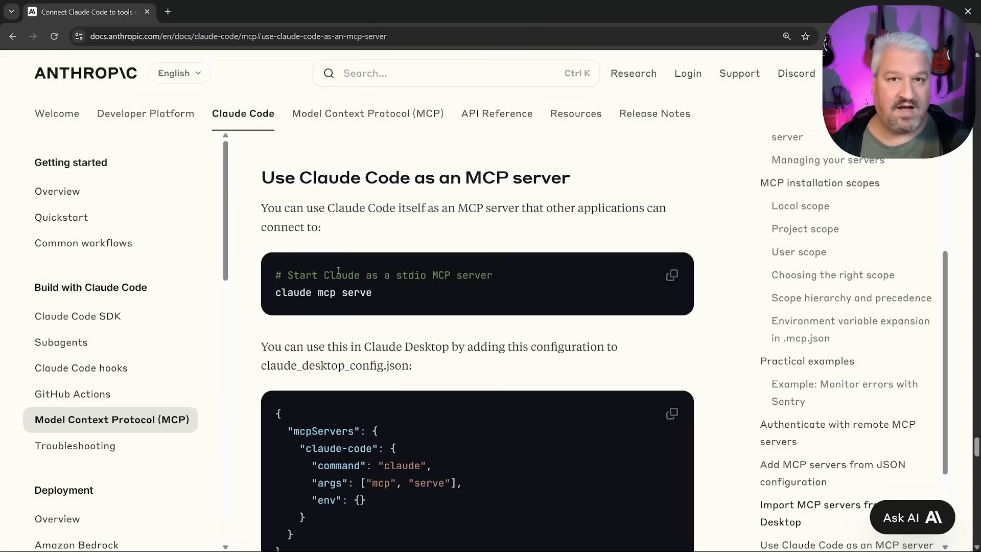
{"action": "scroll", "coordinate": [393, 250], "scroll_direction": "down", "scroll_amount": 1}
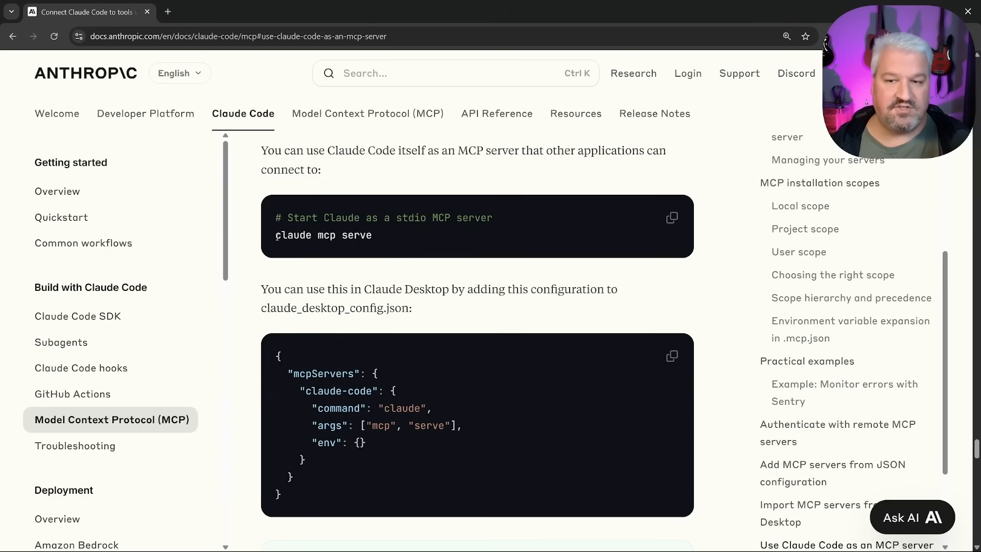
Step: Copy the 'claude mcp serve' command and review the claude-code server entry in the Anthropic docs
{"action": "left_click_drag", "start_coordinate": [276, 236], "coordinate": [373, 235]}
{"action": "key", "text": "ctrl+c"}
{"action": "left_click", "coordinate": [399, 264]}
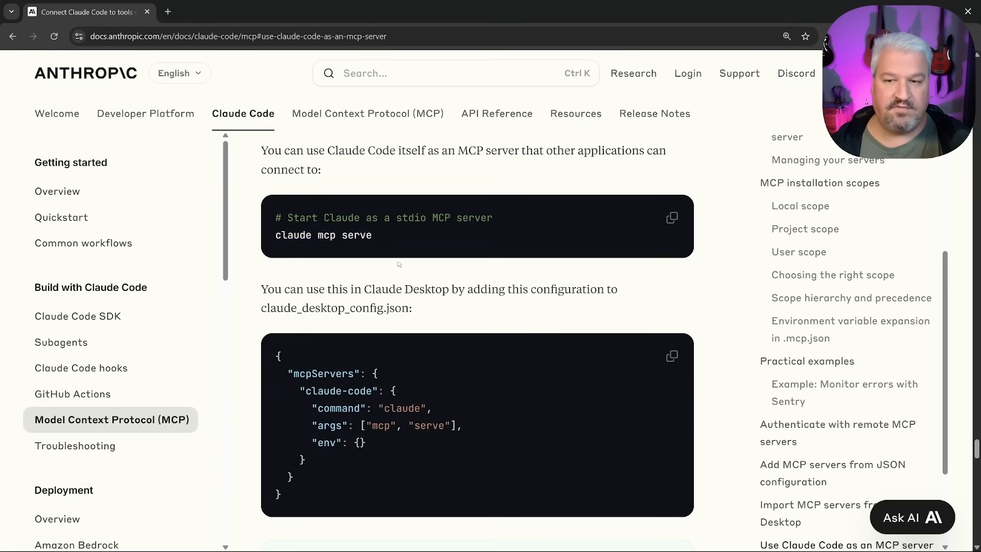
{"action": "scroll", "coordinate": [399, 265], "scroll_direction": "down", "scroll_amount": 2}
{"action": "left_click_drag", "start_coordinate": [277, 239], "coordinate": [378, 380]}
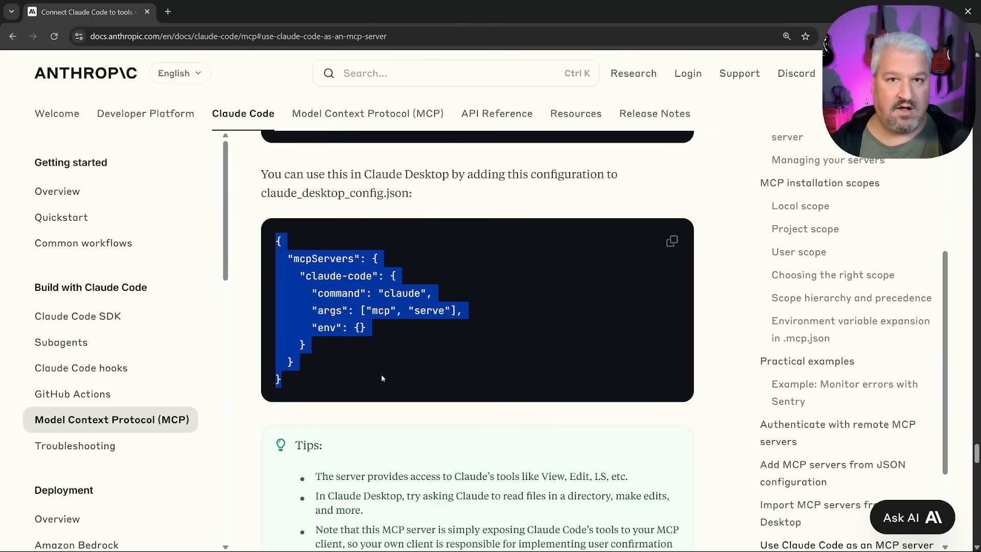
{"action": "scroll", "coordinate": [381, 375], "scroll_direction": "up", "scroll_amount": 2}
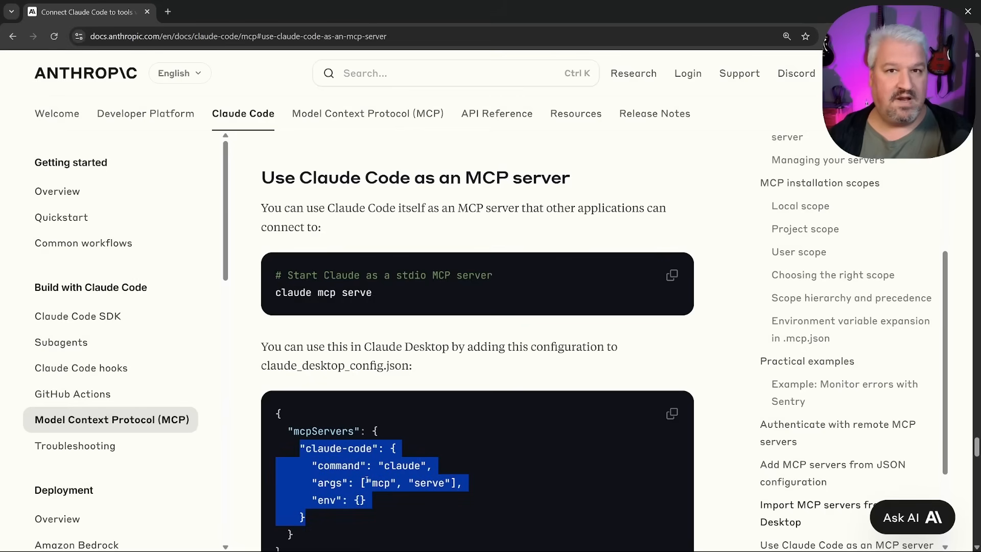
{"action": "scroll", "coordinate": [367, 480], "scroll_direction": "down", "scroll_amount": 2}
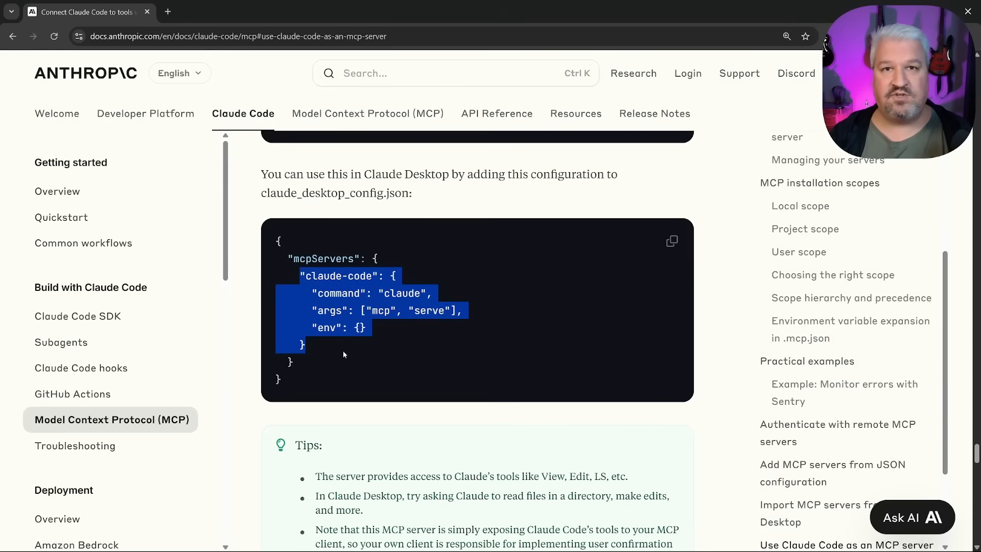
{"action": "left_click", "coordinate": [326, 281]}
{"action": "left_click_drag", "start_coordinate": [302, 274], "coordinate": [387, 344]}
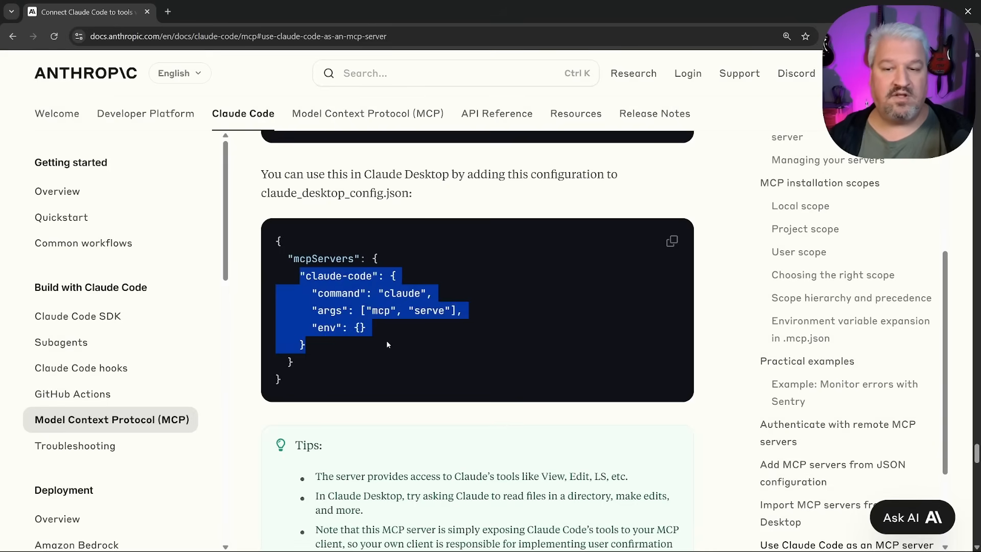
{"action": "scroll", "coordinate": [387, 341], "scroll_direction": "up", "scroll_amount": 2}
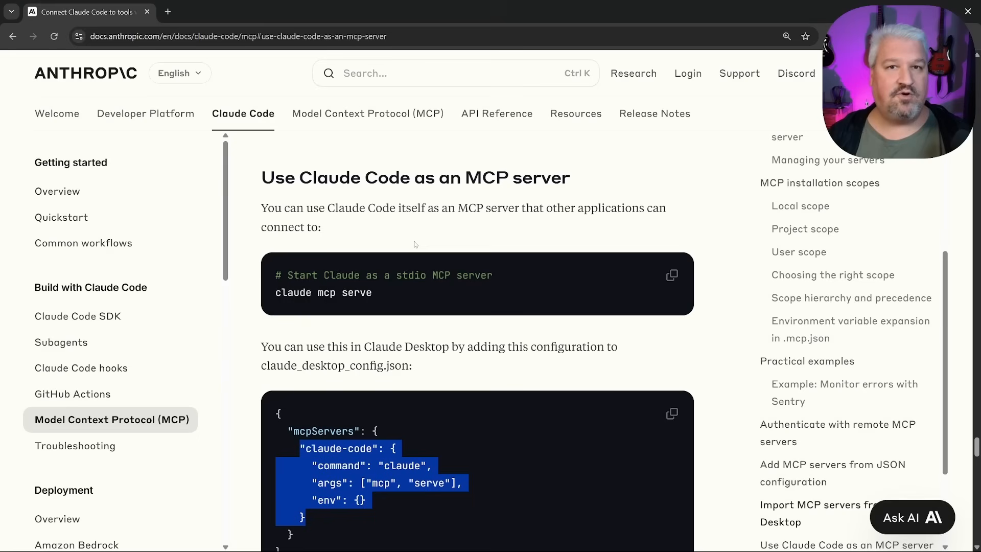
{"action": "left_click", "coordinate": [399, 222]}
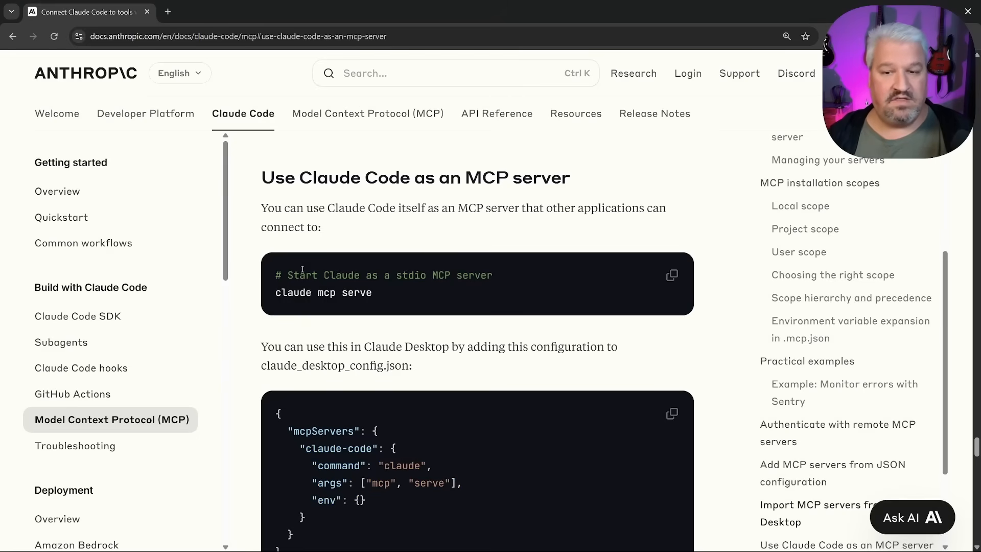
{"action": "scroll", "coordinate": [302, 270], "scroll_direction": "down", "scroll_amount": 3}
{"action": "left_click_drag", "start_coordinate": [299, 333], "coordinate": [305, 403]}
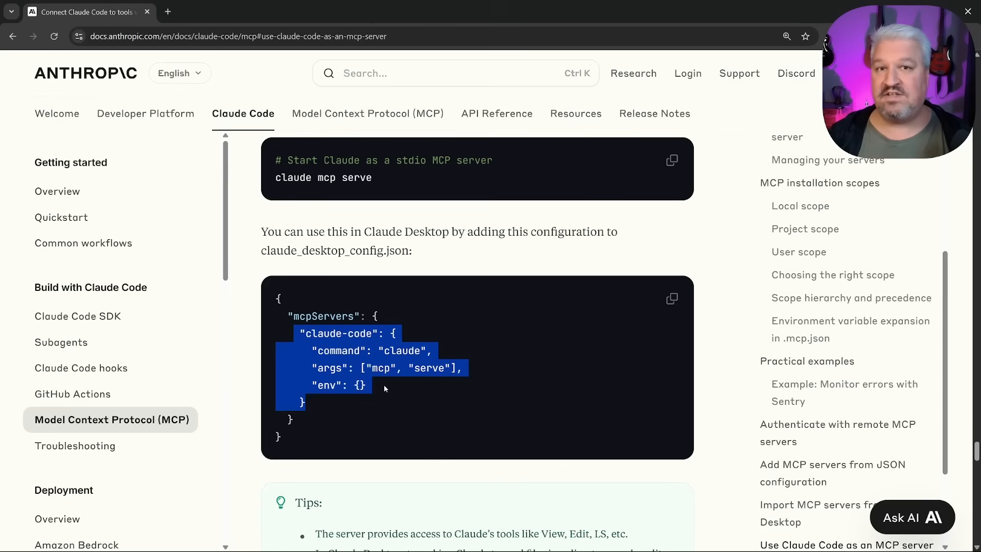
{"action": "left_click", "coordinate": [314, 341]}
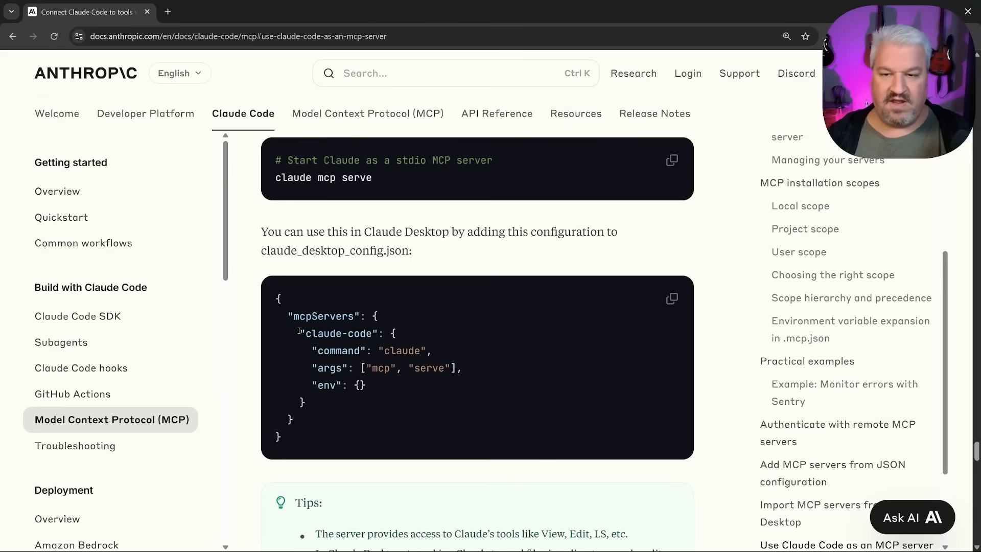
{"action": "left_click_drag", "start_coordinate": [300, 331], "coordinate": [403, 408]}
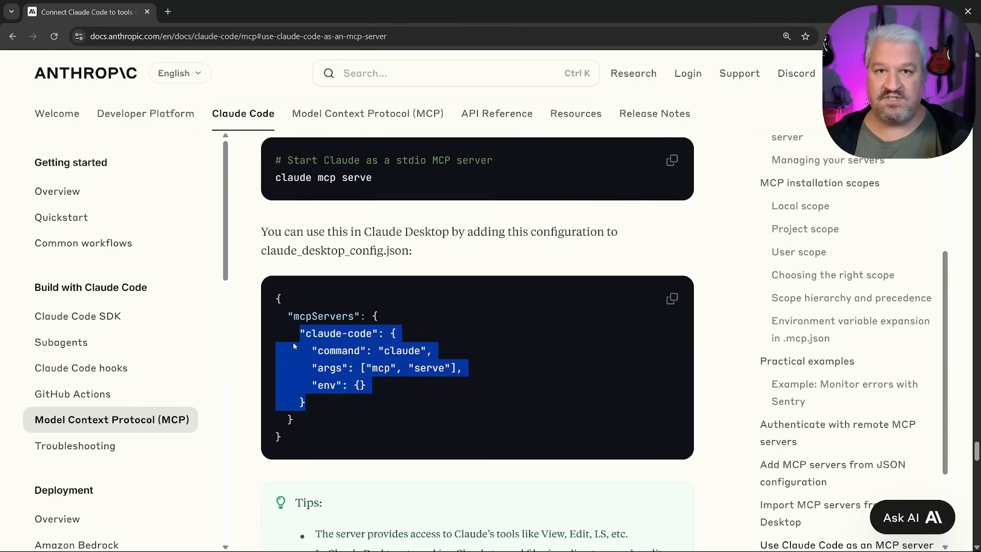
Step: Recheck the claude-code config entry, then start Flowise with 'npx flowise start' in Git CMD
{"action": "left_click", "coordinate": [292, 342]}
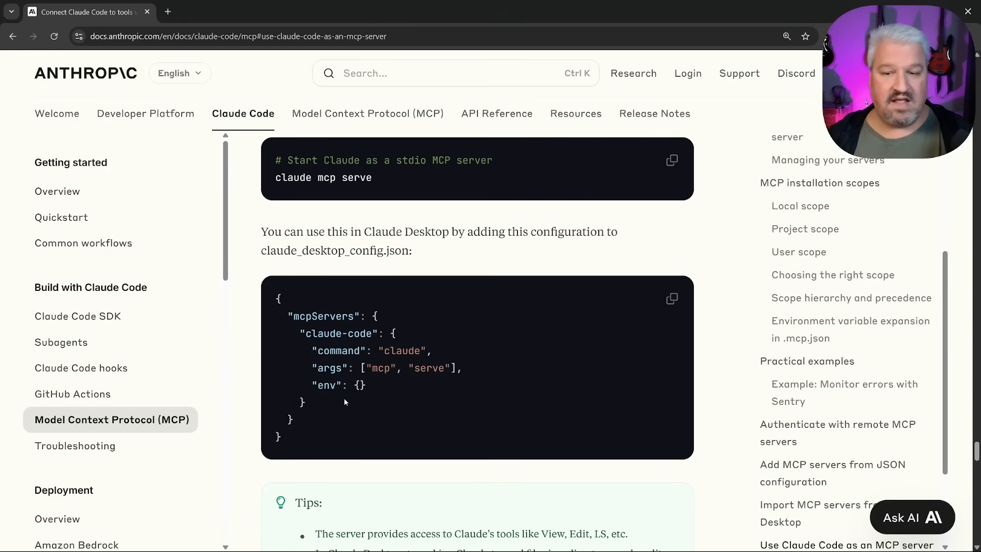
{"action": "left_click_drag", "start_coordinate": [301, 332], "coordinate": [346, 403]}
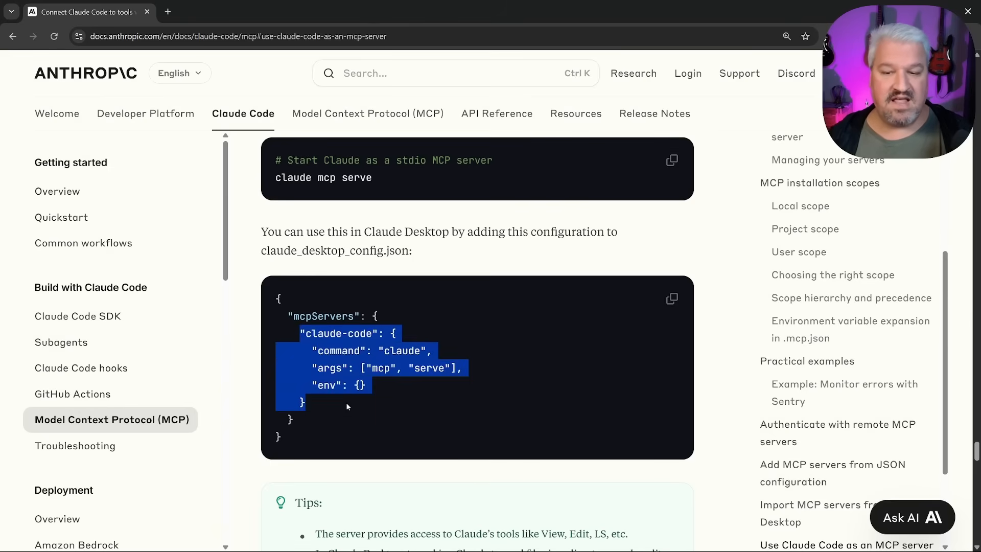
{"action": "key", "text": "alt+Tab"}
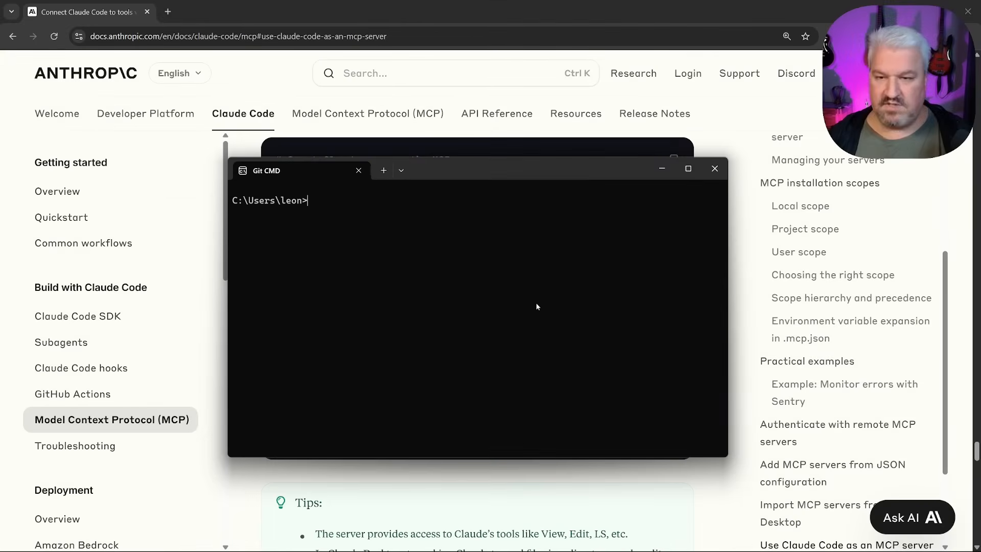
{"action": "type", "text": "npx flowise start"}
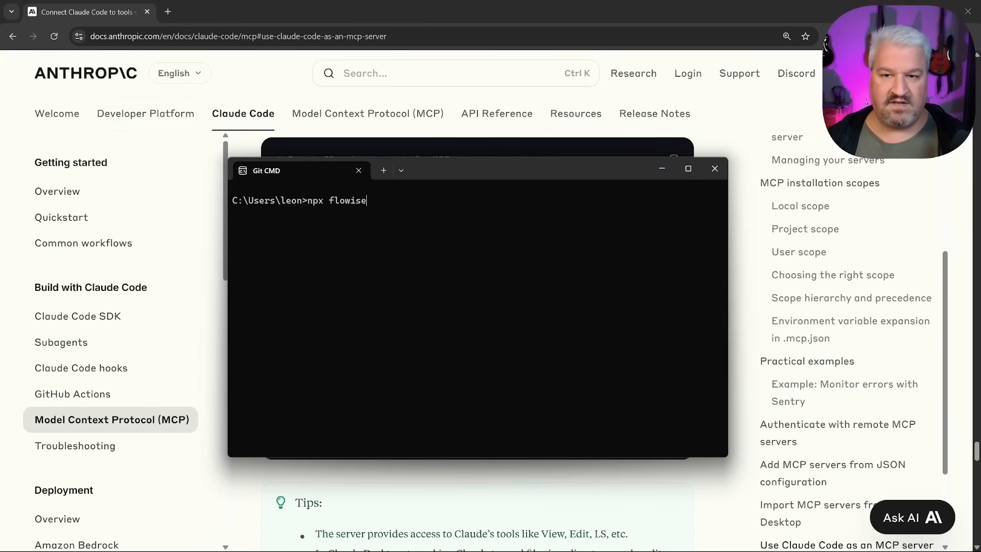
{"action": "key", "text": "Return"}
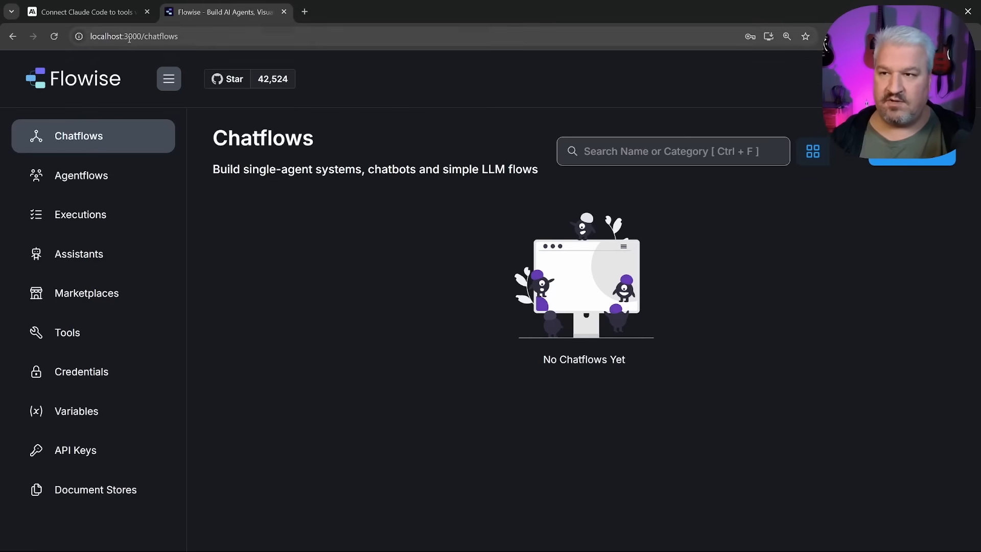
Step: Create a new agentflow and save it as 'My Claude Code MCP Agent'
{"action": "left_click", "coordinate": [69, 171]}
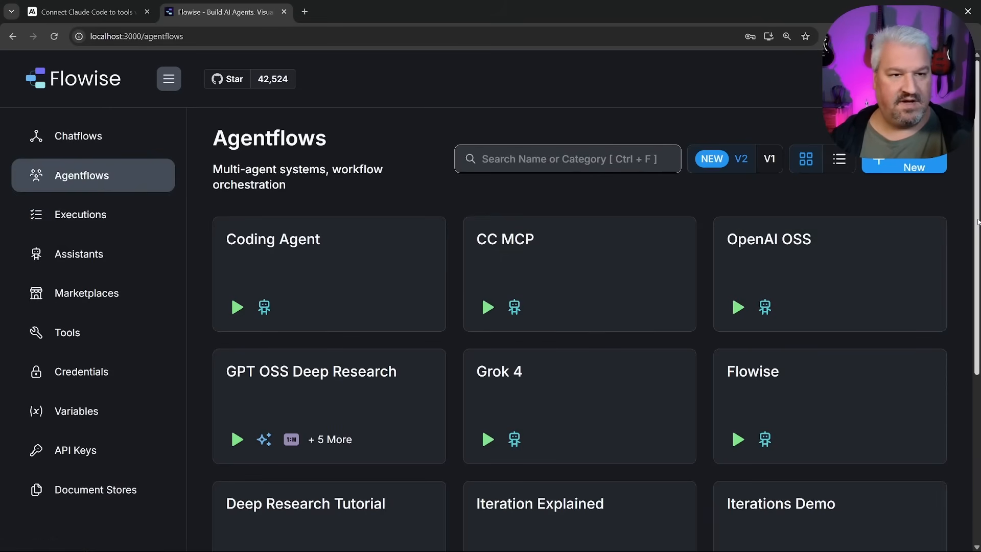
{"action": "left_click", "coordinate": [903, 164]}
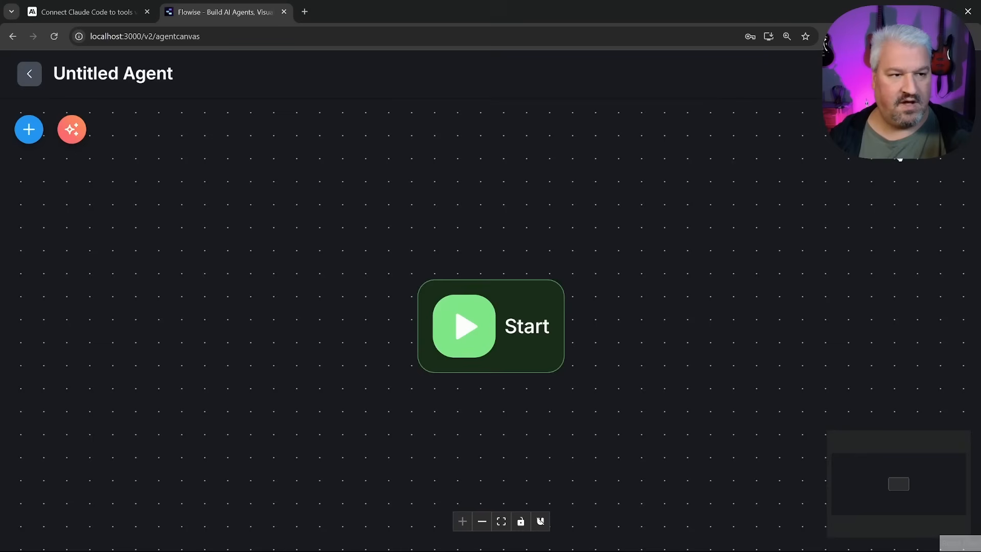
{"action": "key", "text": "ctrl+s"}
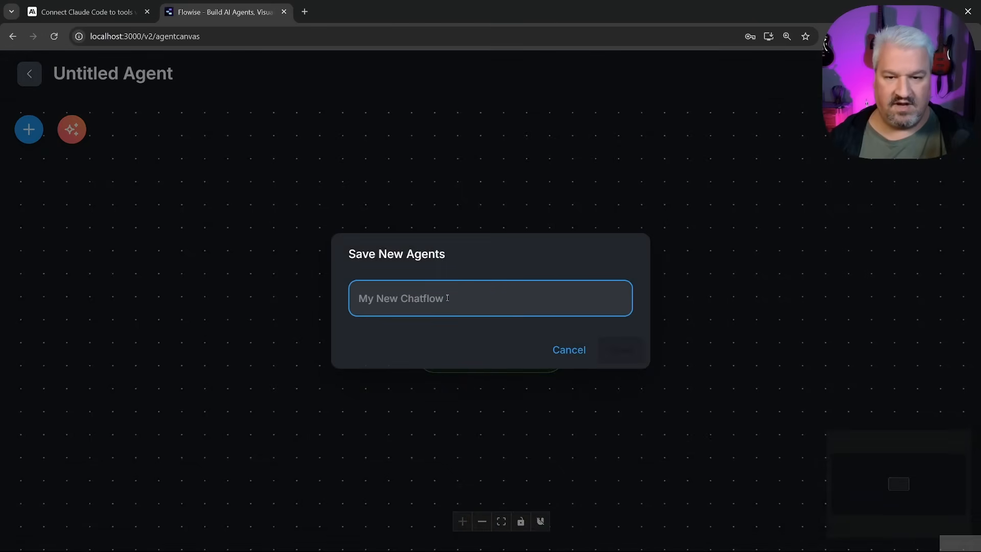
{"action": "type", "text": "My Clau"}
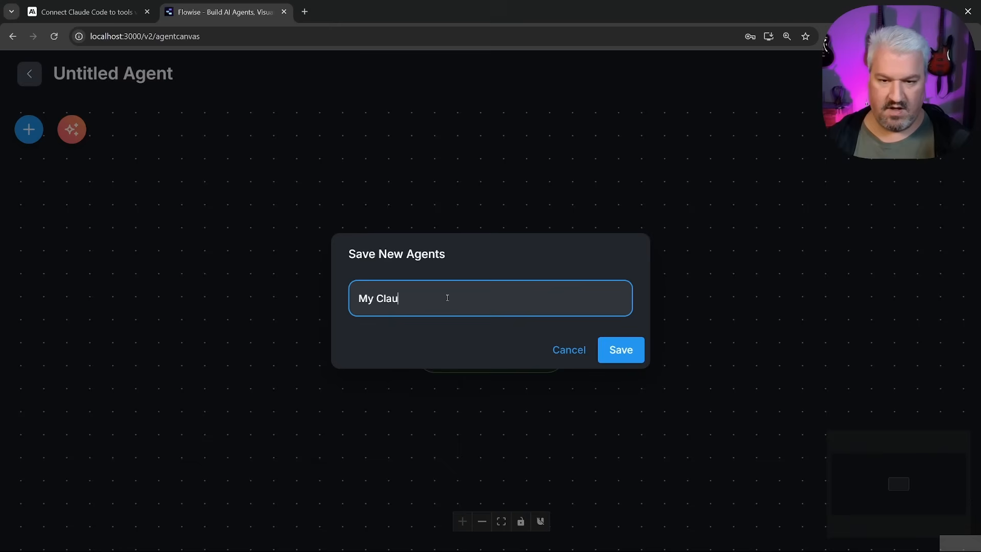
{"action": "type", "text": "de Code MC"}
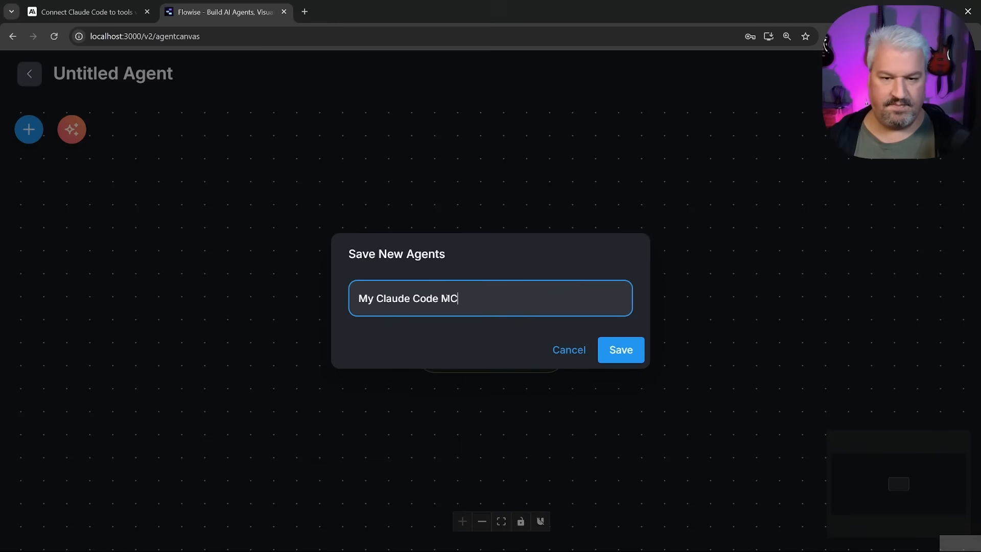
{"action": "type", "text": "P Agent"}
{"action": "key", "text": "Return"}
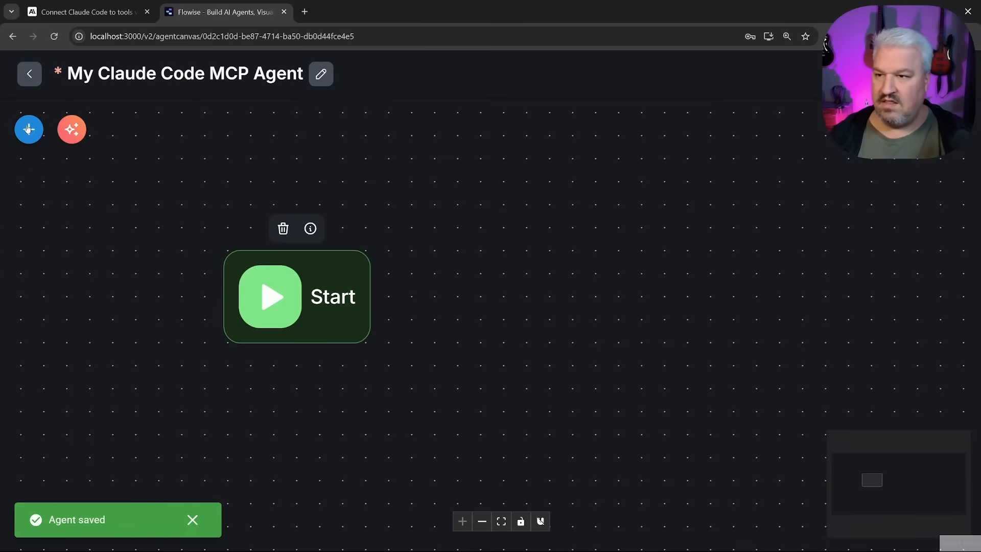
Step: Place an Agent node to the right of Start and connect Start to it
{"action": "left_click", "coordinate": [28, 129]}
{"action": "left_click_drag", "start_coordinate": [104, 322], "coordinate": [552, 291]}
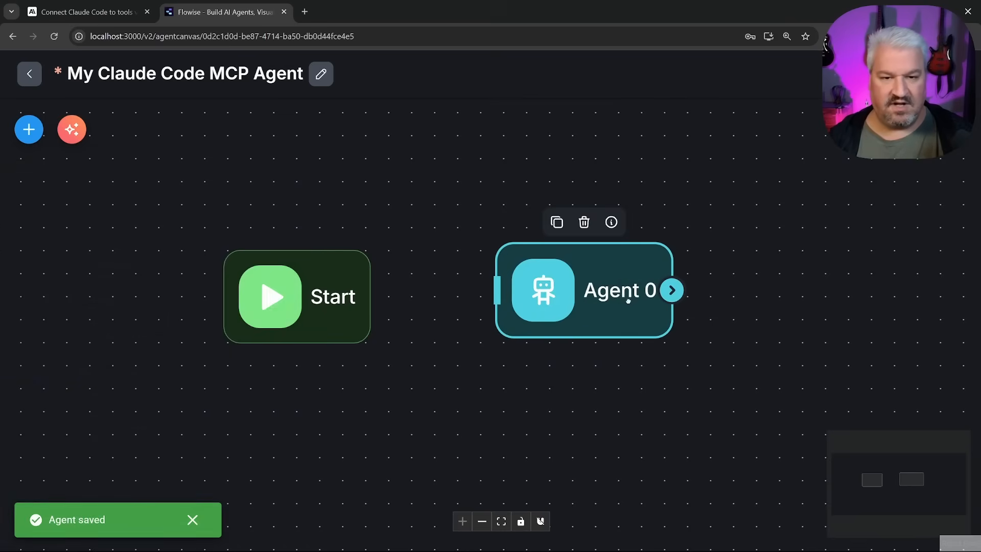
{"action": "left_click_drag", "start_coordinate": [386, 311], "coordinate": [469, 310]}
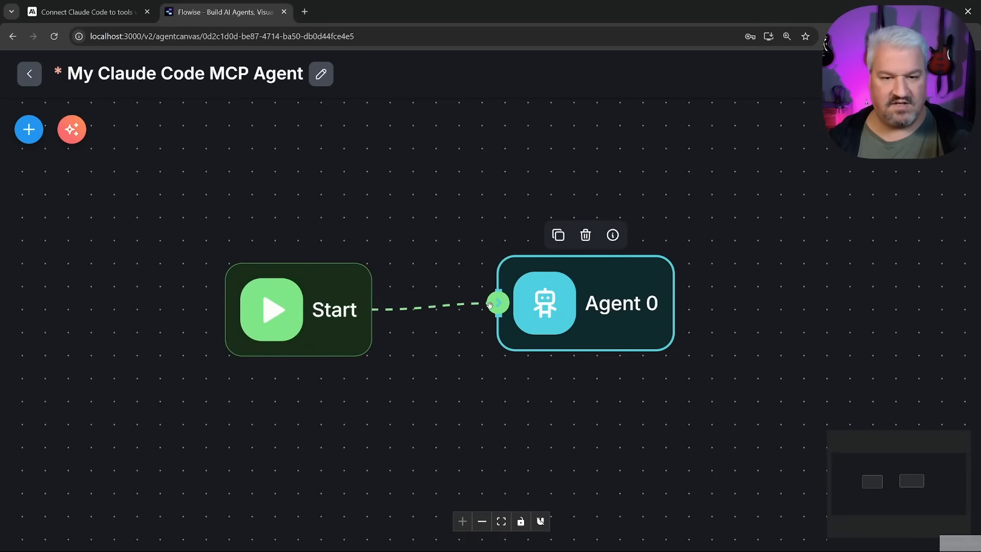
{"action": "left_click_drag", "start_coordinate": [530, 406], "coordinate": [463, 415]}
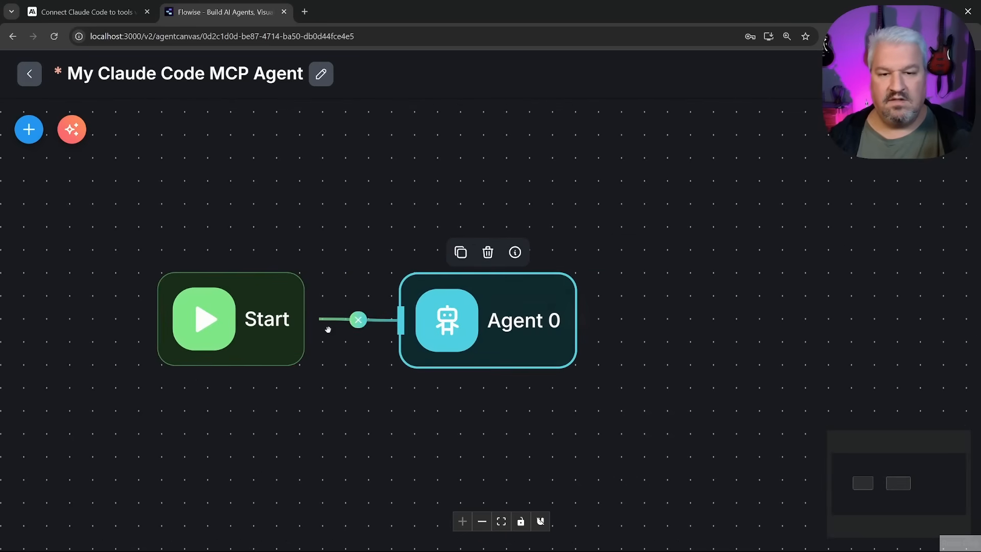
Step: Rename the Agent 0 node to Coding Agent in its settings
{"action": "double_click", "coordinate": [523, 323]}
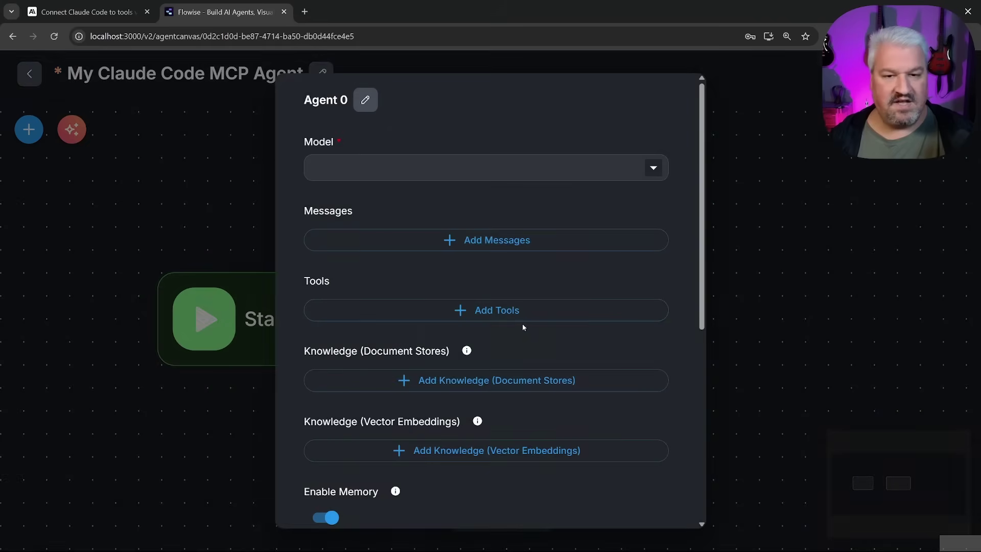
{"action": "left_click", "coordinate": [366, 102]}
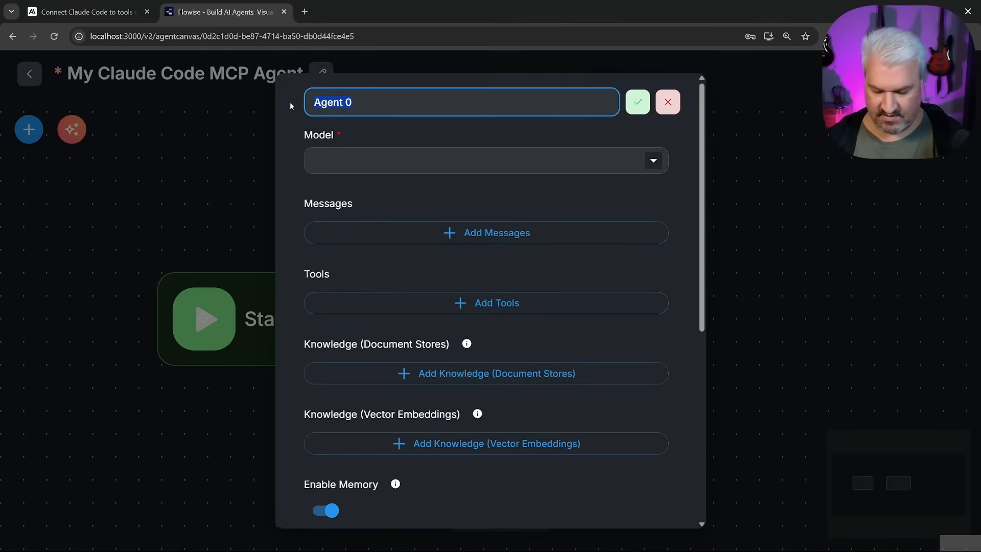
{"action": "type", "text": "Coding Agent"}
{"action": "key", "text": "Return"}
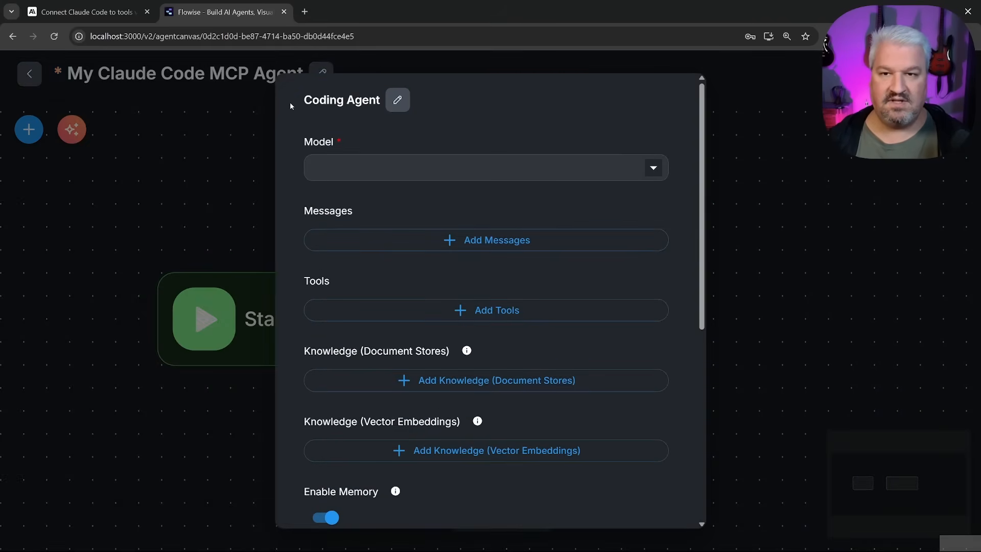
Step: Make the agent use ChatOpenAI with the OpenAI API credential
{"action": "left_click", "coordinate": [451, 161]}
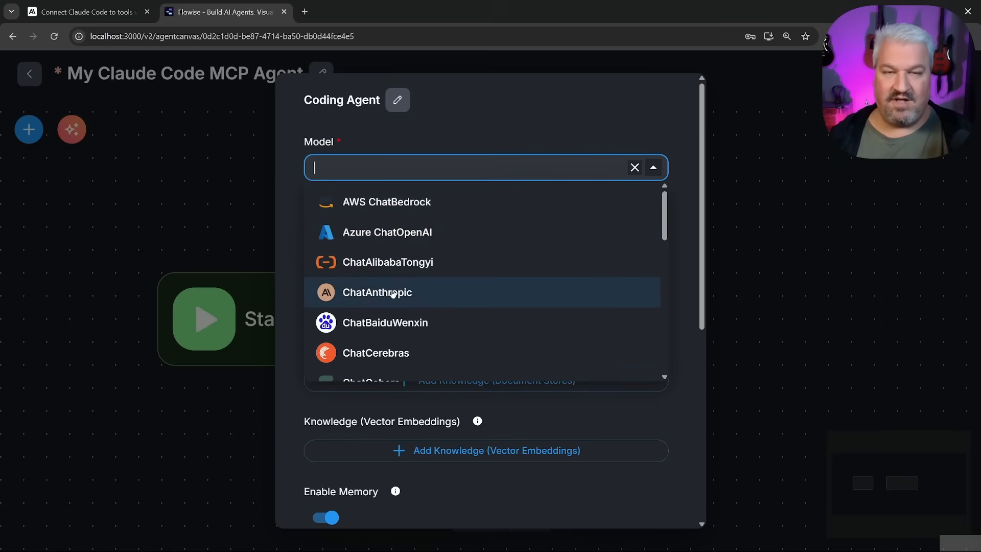
{"action": "scroll", "coordinate": [393, 294], "scroll_direction": "down", "scroll_amount": 3}
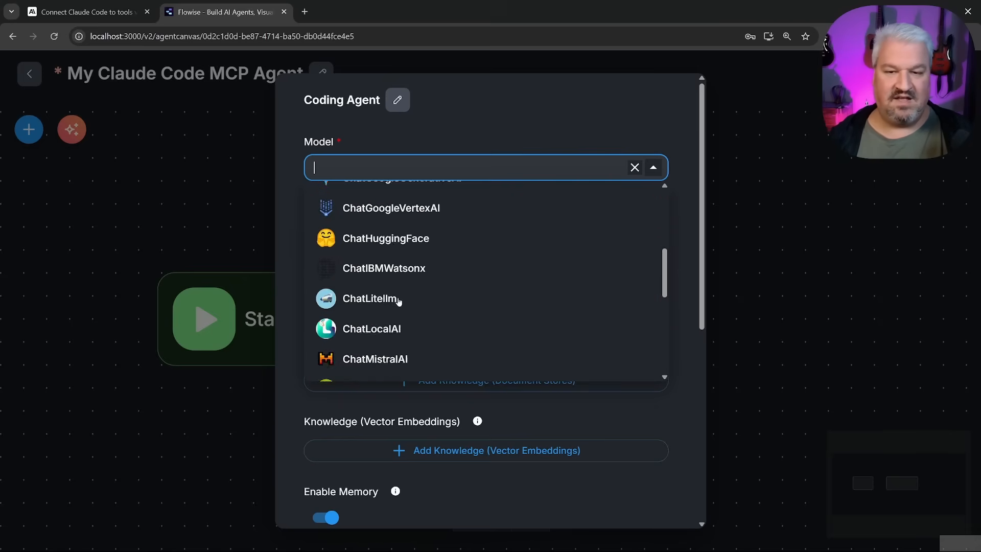
{"action": "scroll", "coordinate": [399, 301], "scroll_direction": "down", "scroll_amount": 3}
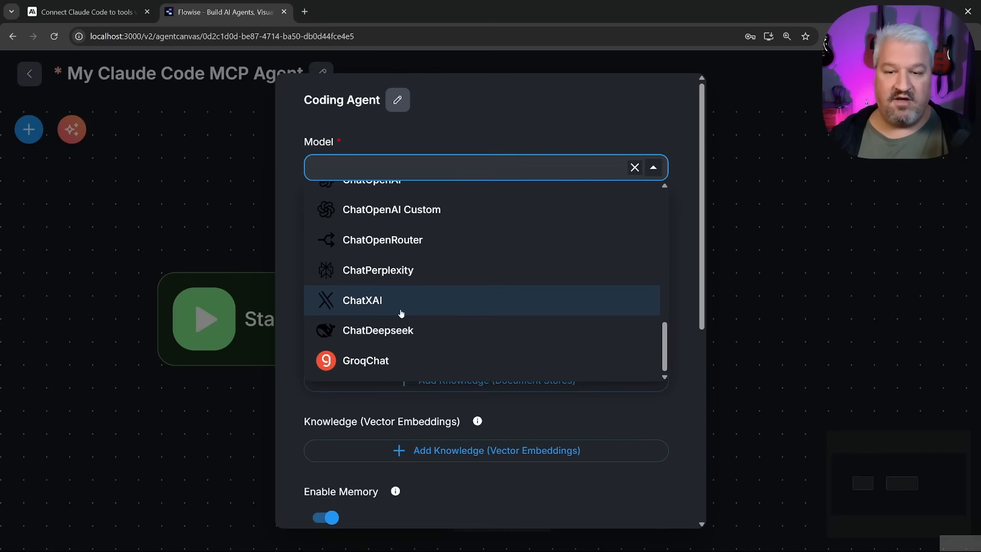
{"action": "scroll", "coordinate": [399, 312], "scroll_direction": "up", "scroll_amount": 3}
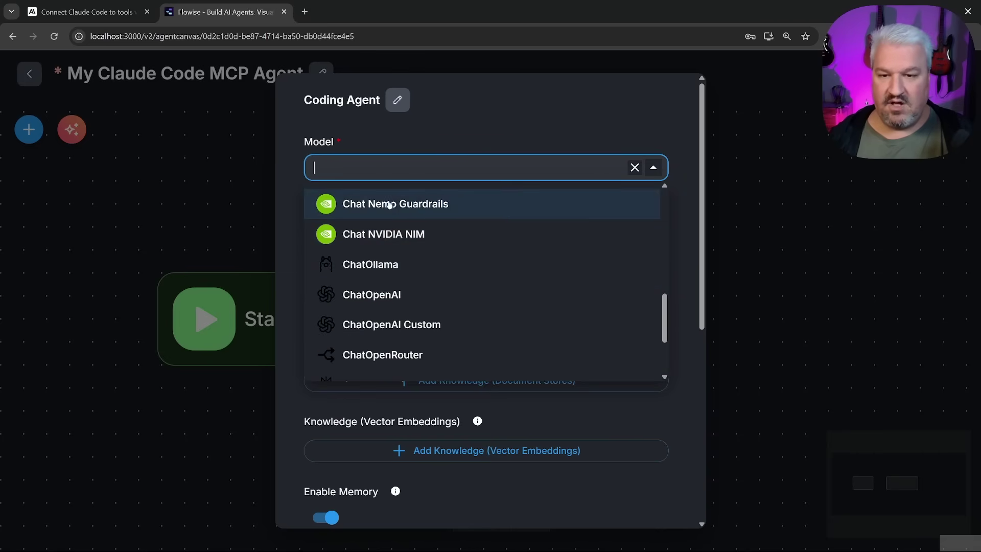
{"action": "left_click", "coordinate": [376, 295]}
{"action": "left_click", "coordinate": [428, 214]}
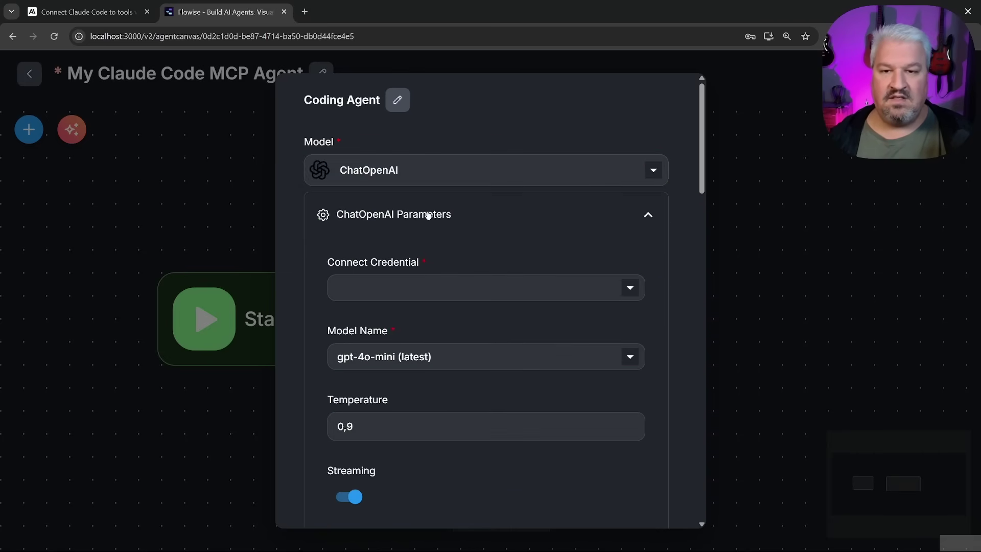
{"action": "left_click", "coordinate": [429, 288]}
{"action": "left_click", "coordinate": [375, 318]}
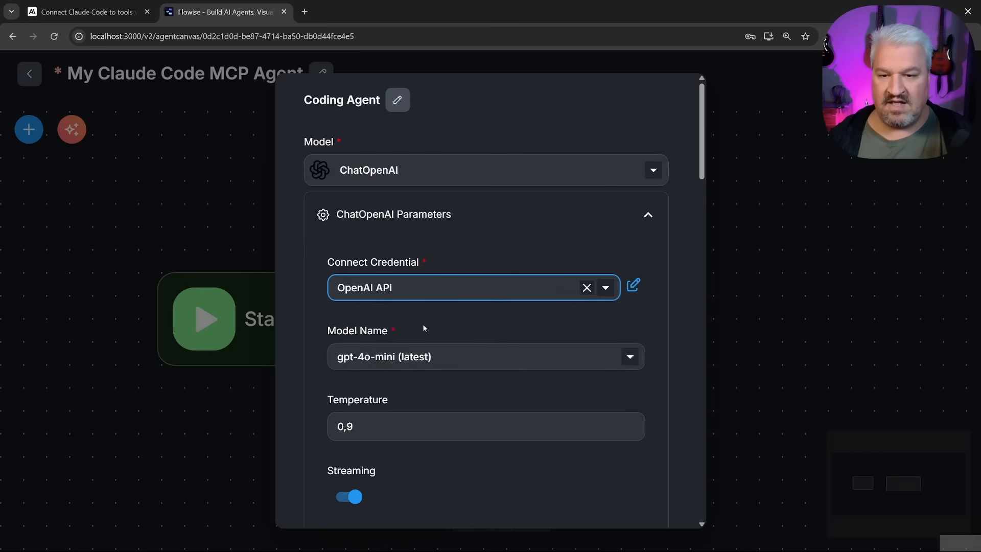
Step: Choose model gpt-5 with temperature 1 and Reasoning Effort kept at Medium
{"action": "left_click", "coordinate": [436, 357]}
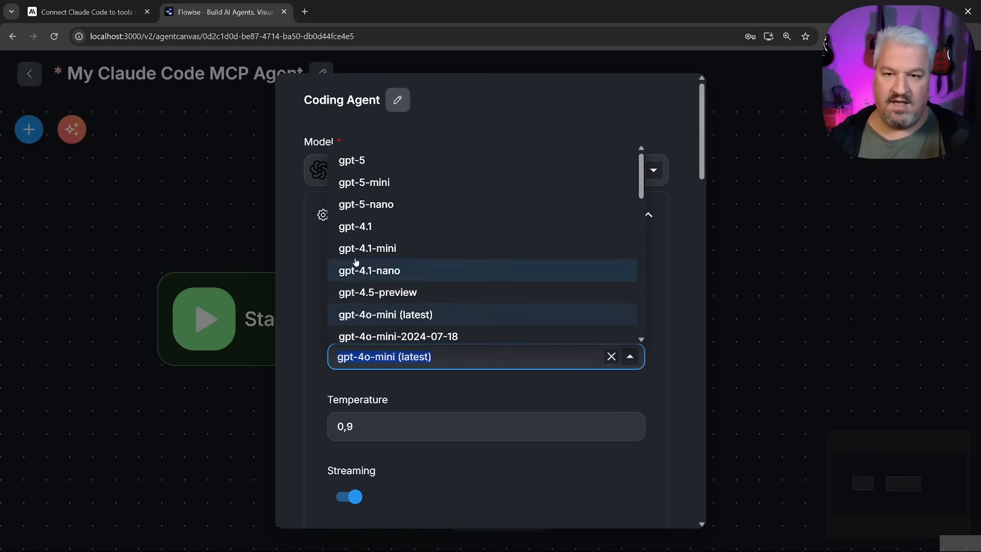
{"action": "left_click", "coordinate": [356, 160]}
{"action": "scroll", "coordinate": [356, 307], "scroll_direction": "down", "scroll_amount": 2}
{"action": "left_click", "coordinate": [384, 254]}
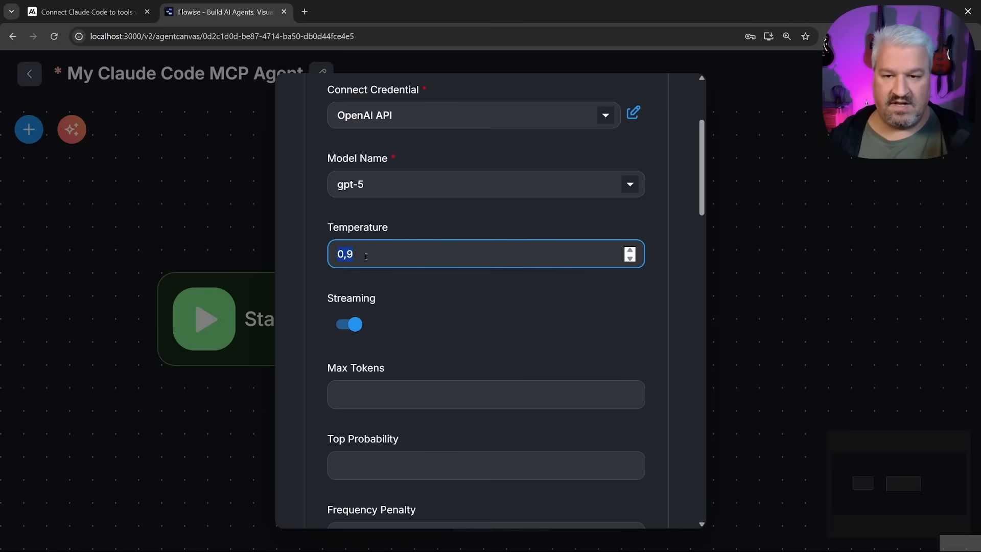
{"action": "type", "text": "1"}
{"action": "scroll", "coordinate": [456, 296], "scroll_direction": "down", "scroll_amount": 3}
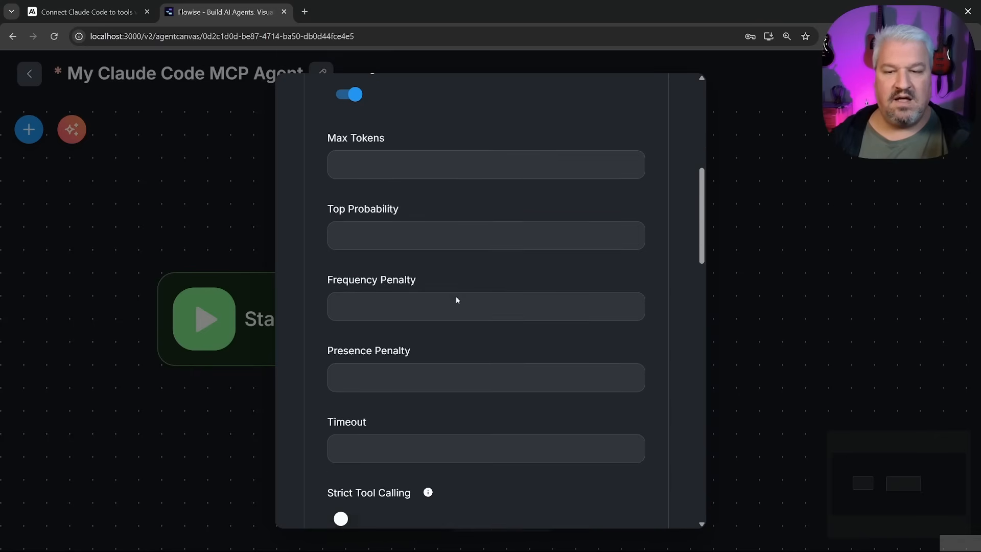
{"action": "scroll", "coordinate": [457, 297], "scroll_direction": "down", "scroll_amount": 2}
{"action": "scroll", "coordinate": [456, 296], "scroll_direction": "down", "scroll_amount": 2}
{"action": "scroll", "coordinate": [451, 320], "scroll_direction": "down", "scroll_amount": 4}
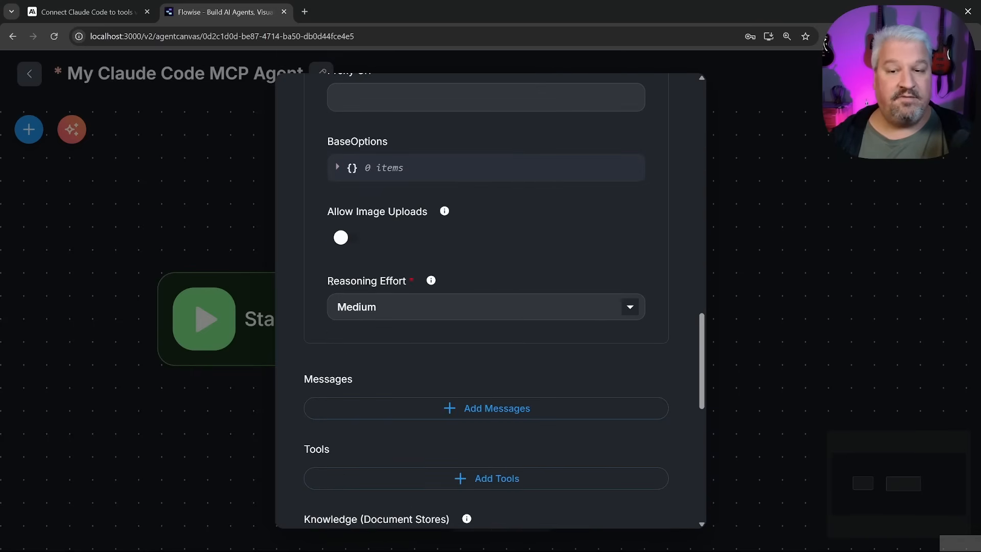
{"action": "left_click", "coordinate": [427, 307]}
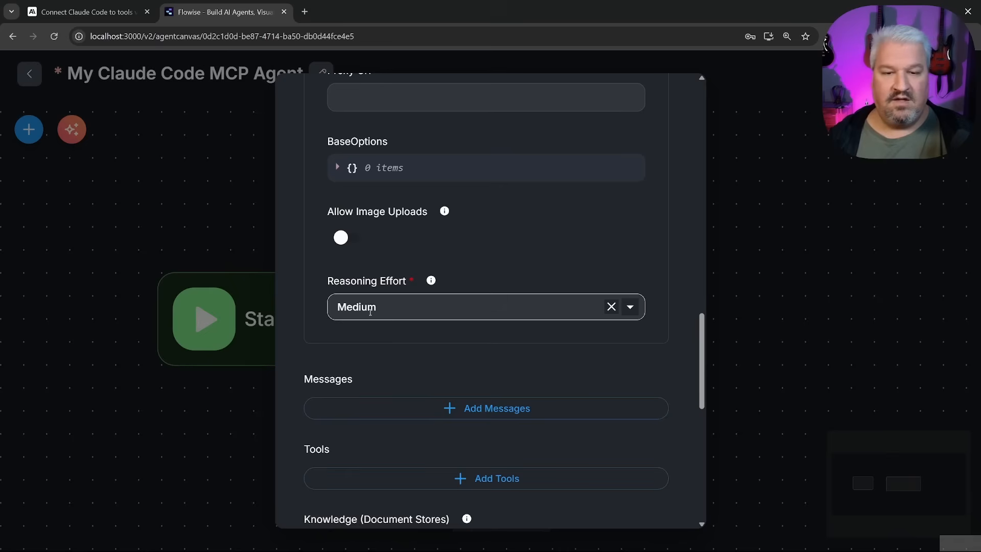
{"action": "left_click", "coordinate": [369, 307]}
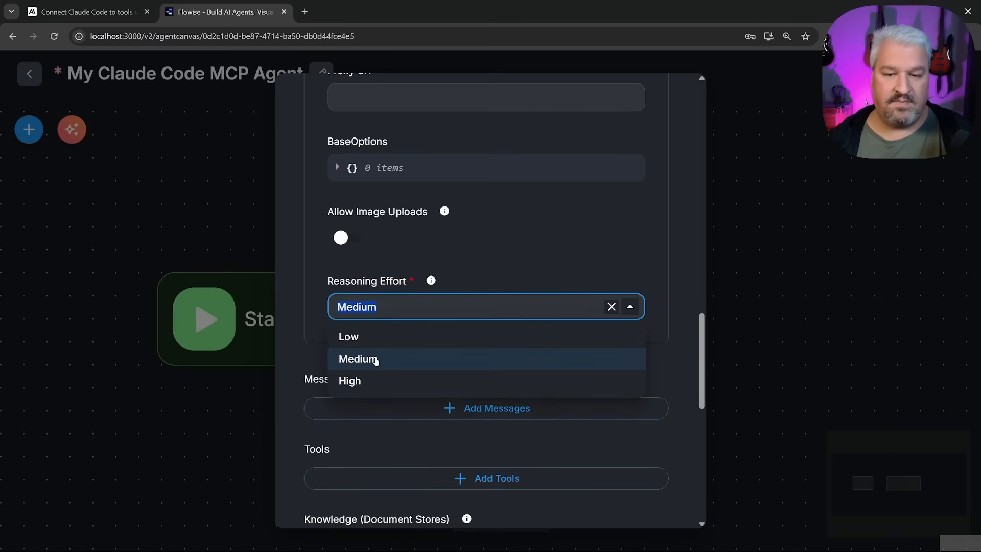
{"action": "left_click", "coordinate": [362, 362]}
{"action": "scroll", "coordinate": [664, 305], "scroll_direction": "up", "scroll_amount": 3}
{"action": "scroll", "coordinate": [661, 303], "scroll_direction": "up", "scroll_amount": 5}
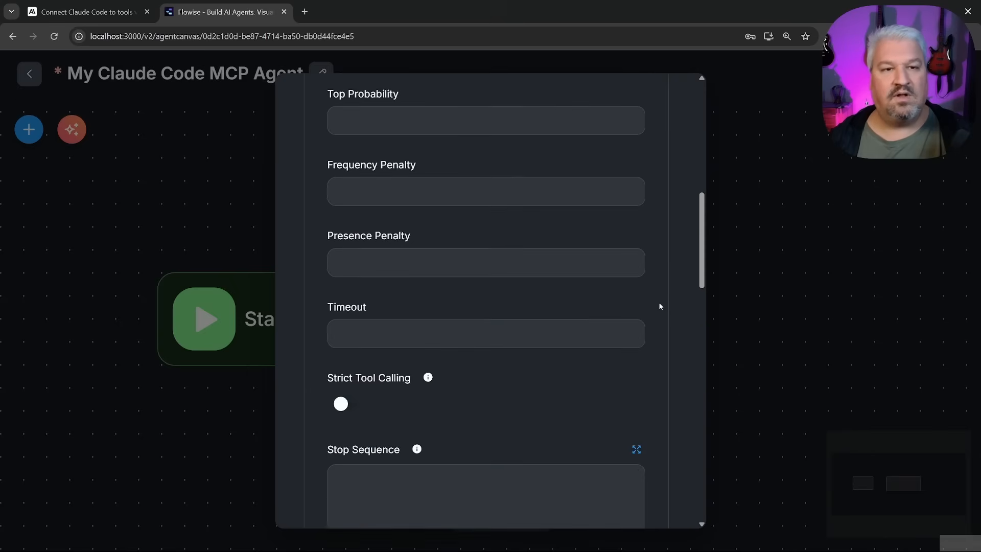
{"action": "scroll", "coordinate": [659, 301], "scroll_direction": "up", "scroll_amount": 4}
{"action": "scroll", "coordinate": [647, 288], "scroll_direction": "up", "scroll_amount": 3}
{"action": "scroll", "coordinate": [644, 283], "scroll_direction": "up", "scroll_amount": 2}
{"action": "left_click", "coordinate": [649, 103]}
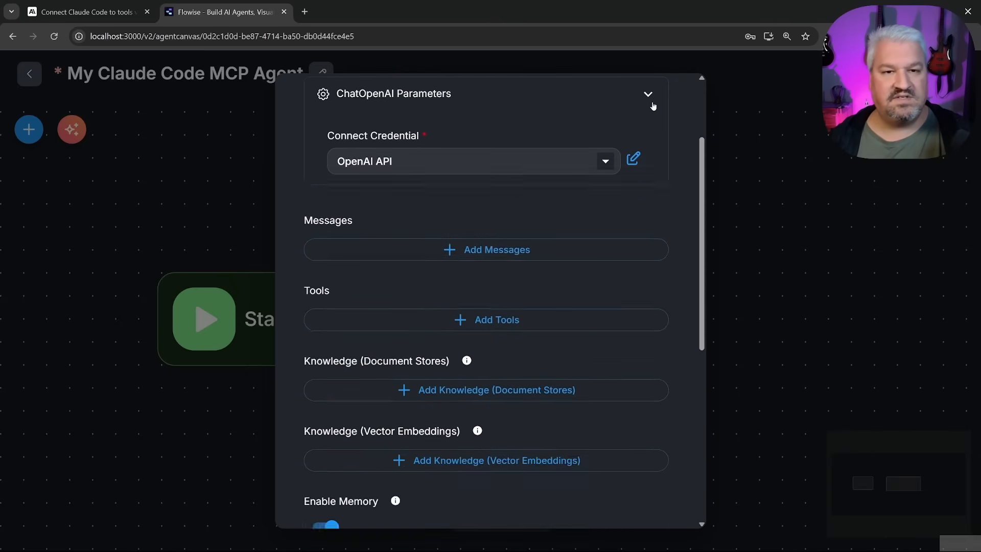
Step: Add a System-role message and paste the full stack developer prompt into the expanded editor
{"action": "left_click", "coordinate": [453, 175]}
{"action": "left_click", "coordinate": [460, 221]}
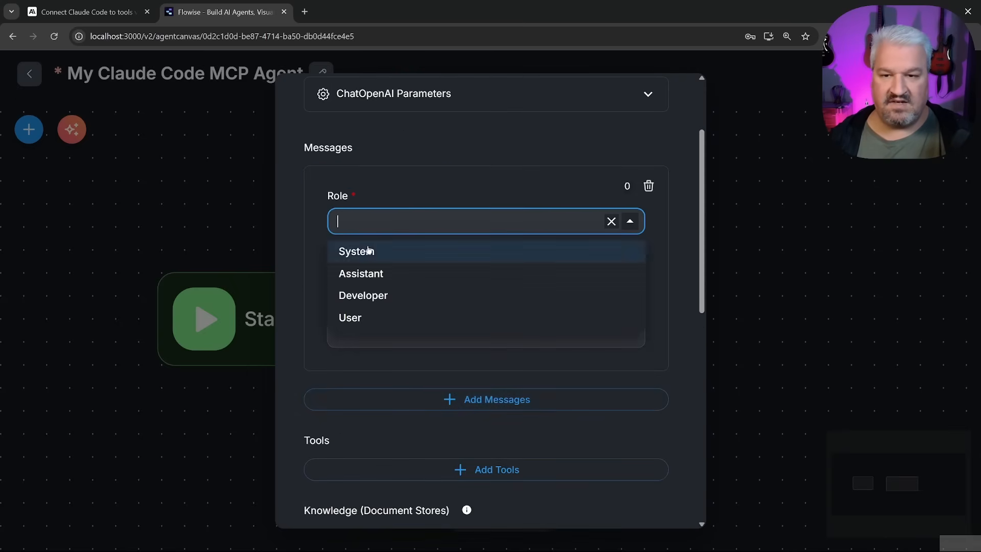
{"action": "left_click", "coordinate": [365, 252]}
{"action": "left_click", "coordinate": [483, 314]}
{"action": "left_click", "coordinate": [636, 267]}
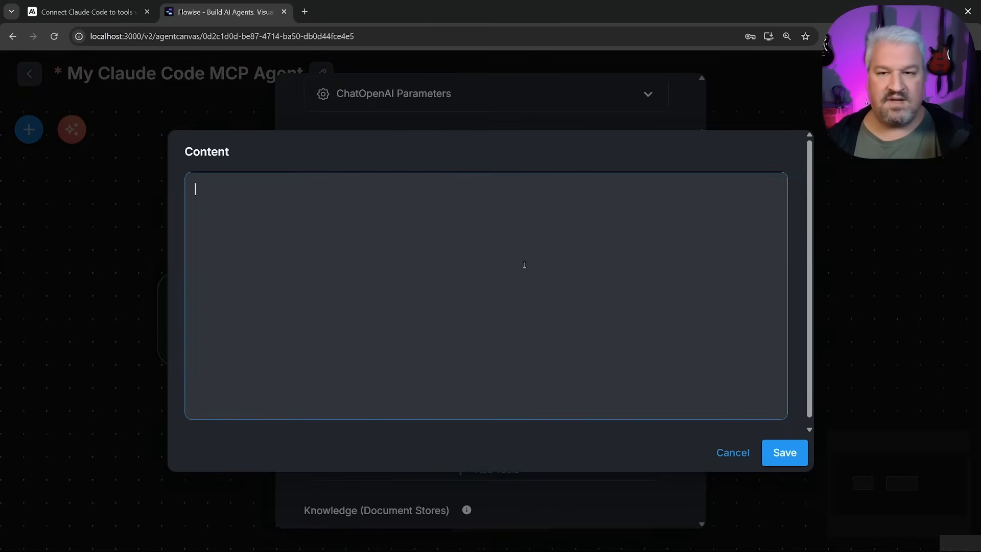
{"action": "left_click", "coordinate": [524, 264]}
{"action": "type", "text": "You are an experienced full stack developer.  Use the provided tools to write, read, list files or run bash commands."}
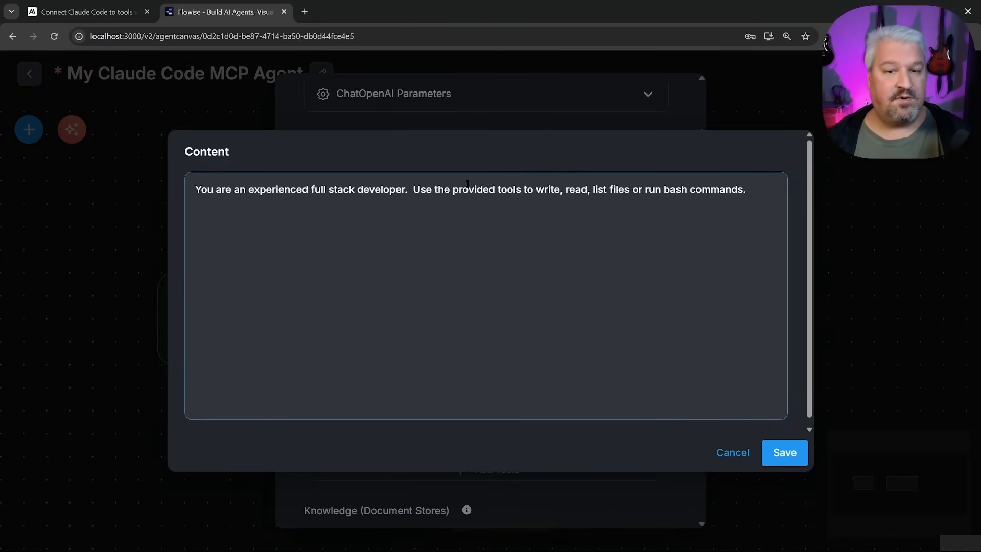
Step: Append the Windows/PowerShell commands line to the prompt and save the message
{"action": "left_click", "coordinate": [575, 191]}
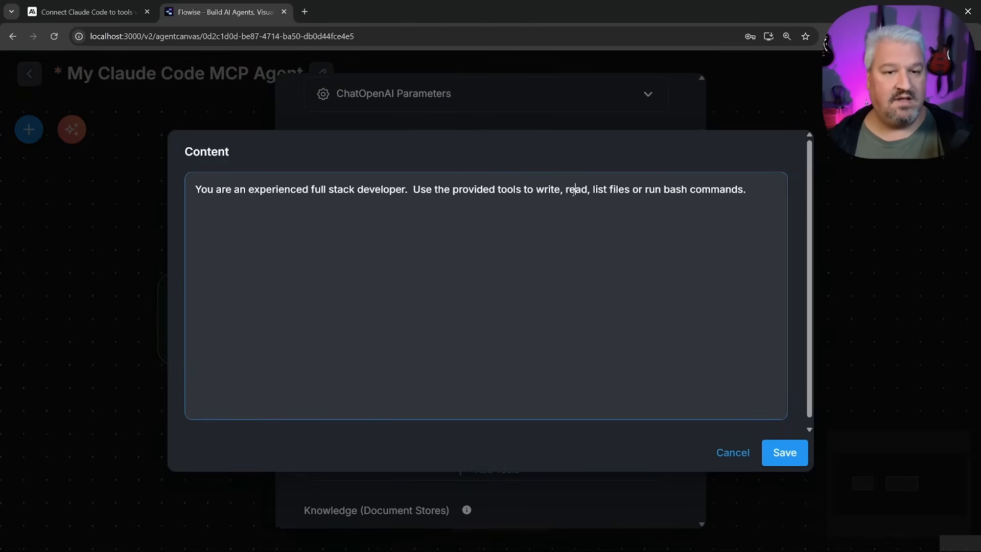
{"action": "left_click", "coordinate": [755, 192]}
{"action": "key", "text": "Return"}
{"action": "type", "text": "You are working in a Windows environment, use the Powershell style commands."}
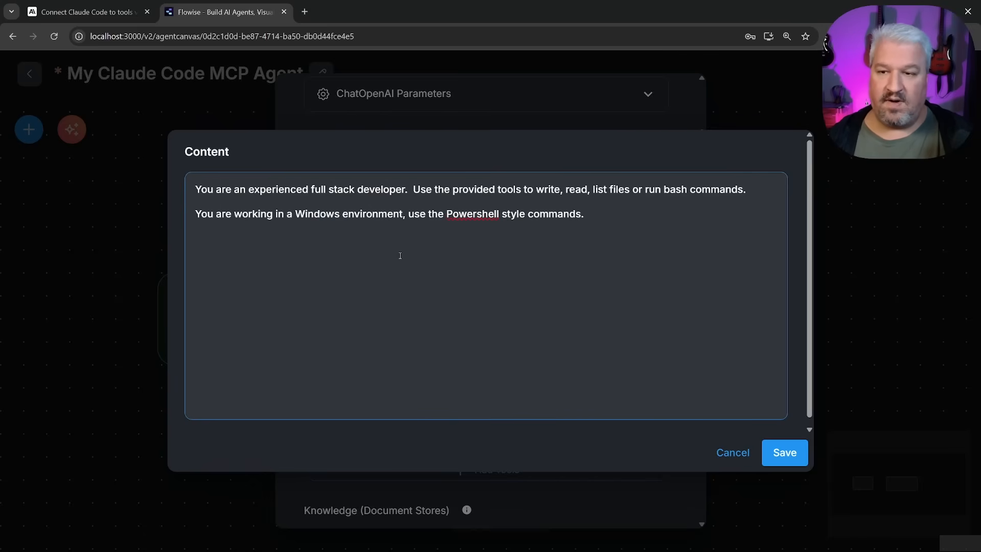
{"action": "left_click_drag", "start_coordinate": [253, 213], "coordinate": [315, 213]}
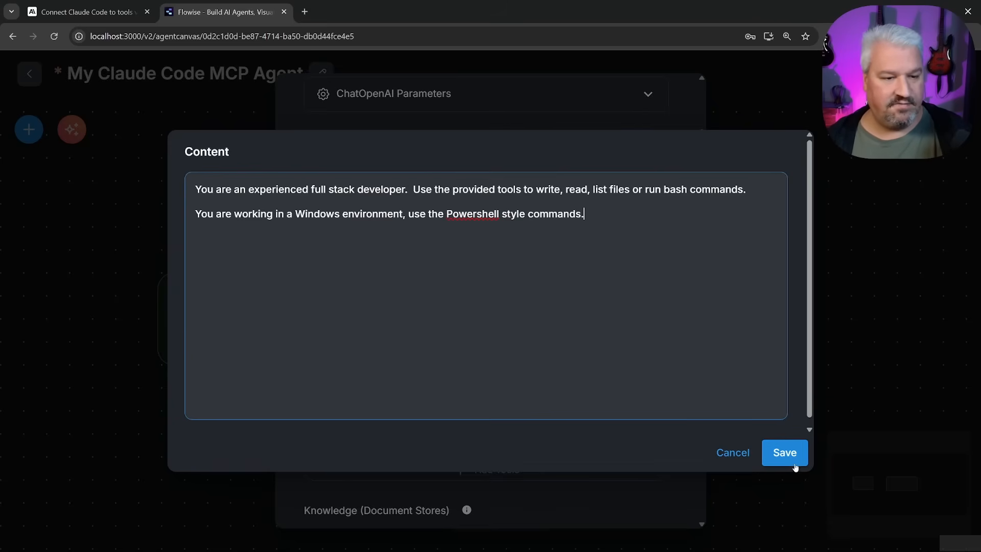
{"action": "left_click", "coordinate": [785, 452]}
{"action": "scroll", "coordinate": [490, 291], "scroll_direction": "down", "scroll_amount": 3}
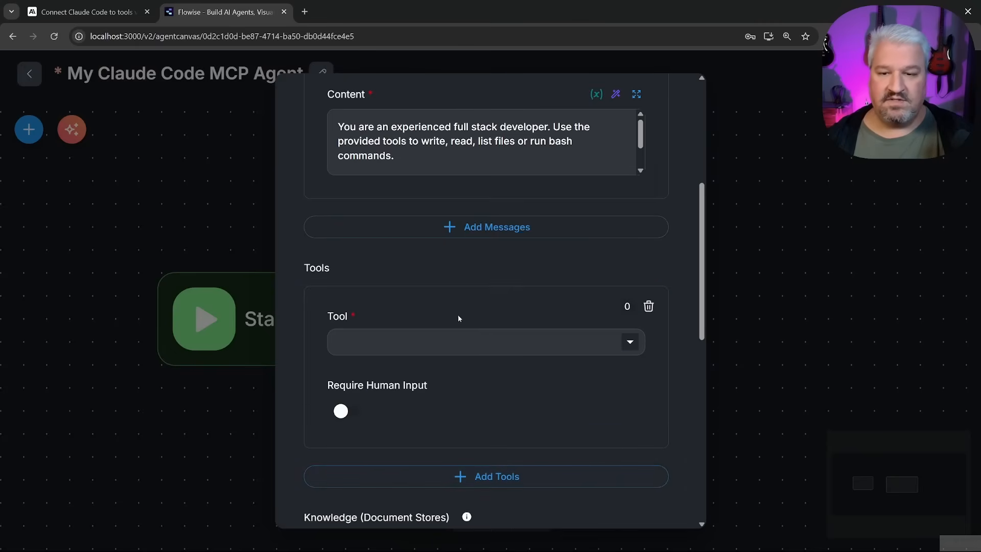
Step: Add a Custom MCP tool to the agent and expand its parameters
{"action": "left_click", "coordinate": [483, 342]}
{"action": "type", "text": "custom"}
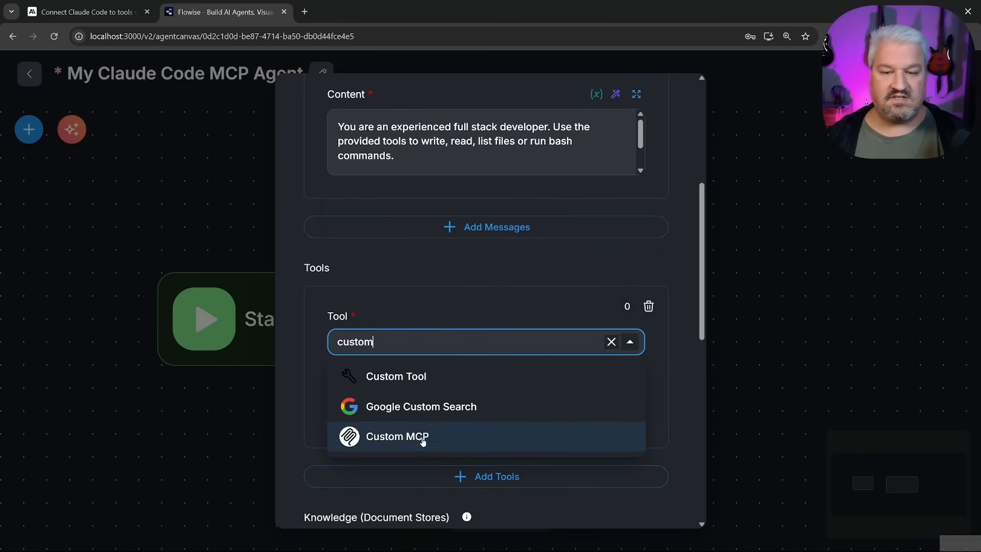
{"action": "left_click", "coordinate": [423, 439]}
{"action": "scroll", "coordinate": [433, 429], "scroll_direction": "down", "scroll_amount": 2}
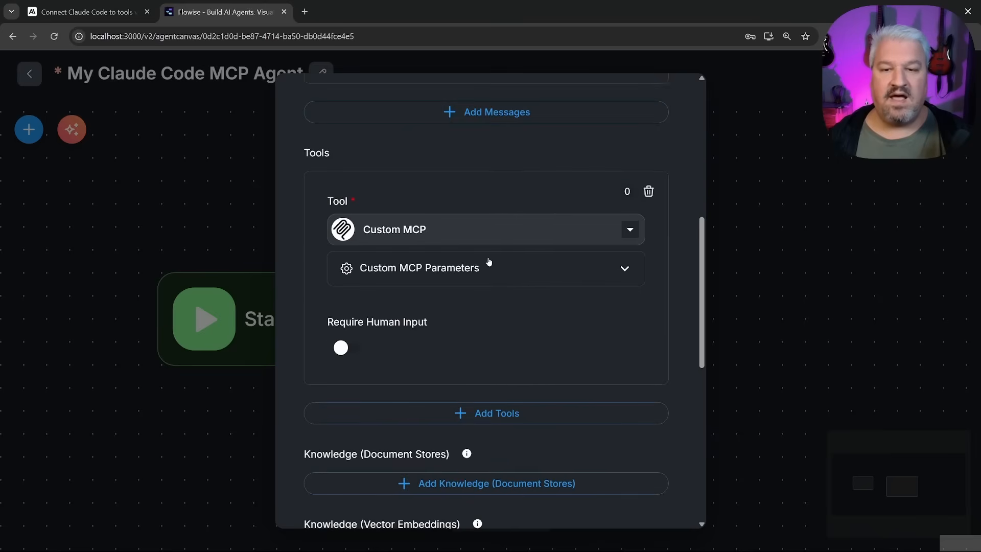
{"action": "left_click", "coordinate": [491, 268]}
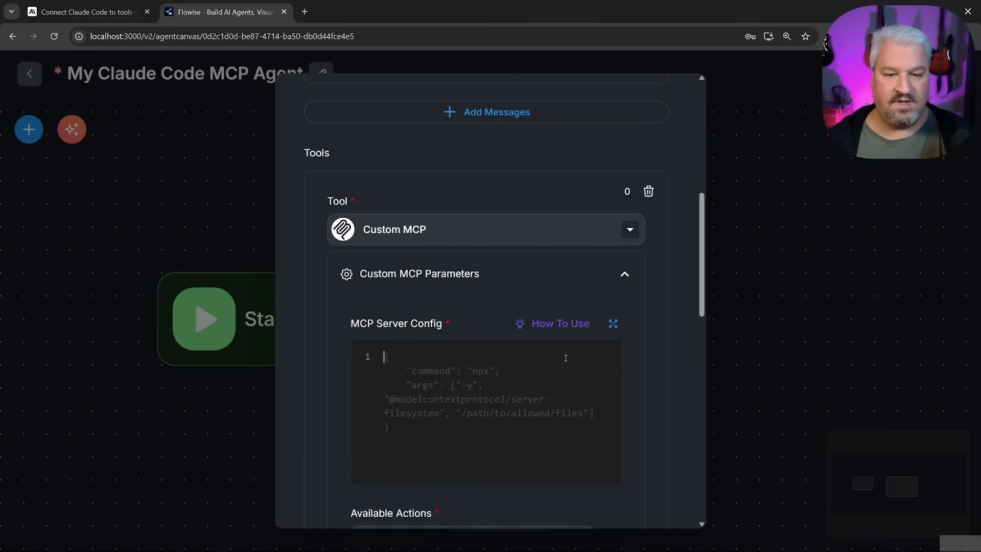
Step: Replace the MCP server config with the claude 'mcp serve' JSON from the Anthropic docs and save
{"action": "key", "text": "ctrl+Tab"}
{"action": "left_click_drag", "start_coordinate": [391, 335], "coordinate": [359, 407]}
{"action": "key", "text": "ctrl+c"}
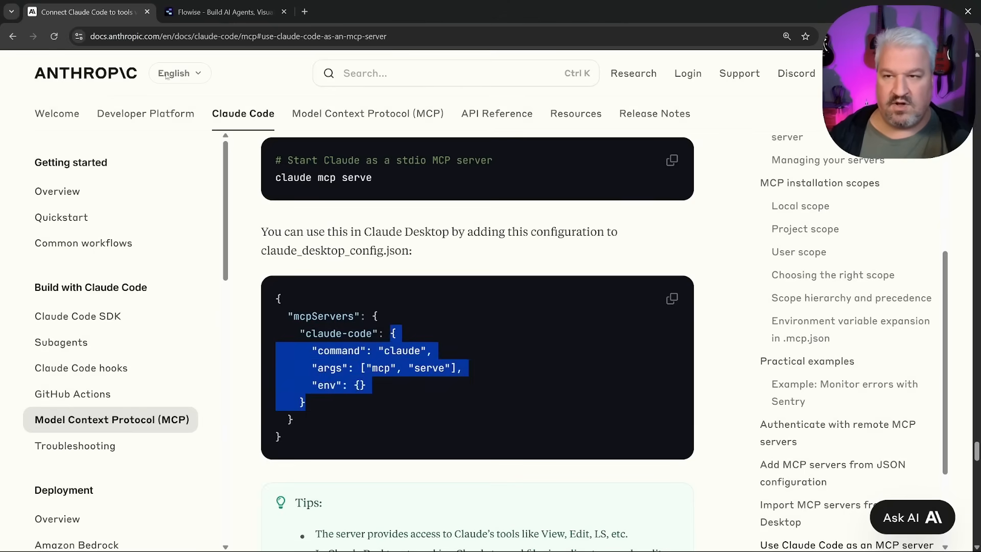
{"action": "key", "text": "ctrl+Tab"}
{"action": "key", "text": "ctrl+a"}
{"action": "key", "text": "ctrl+v"}
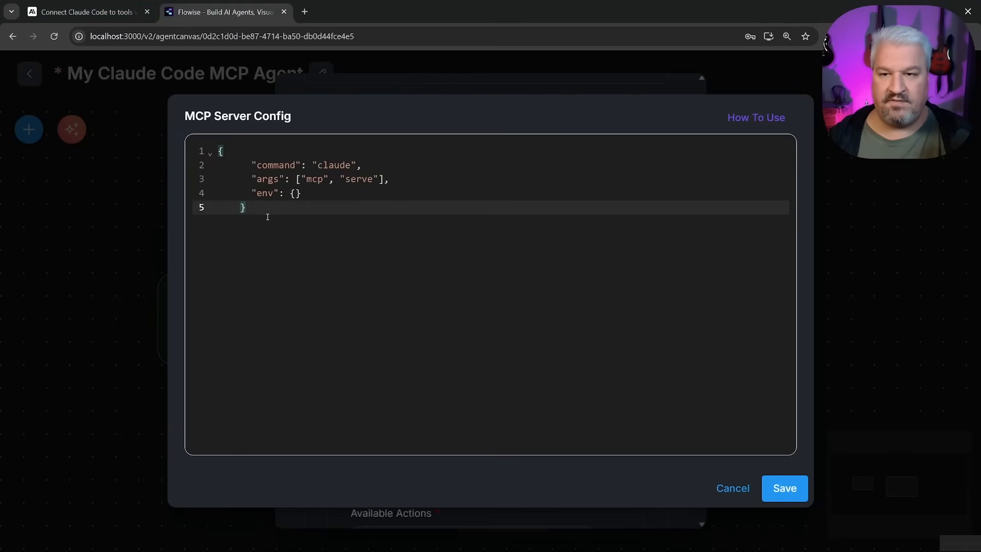
{"action": "key", "text": "shift+Tab"}
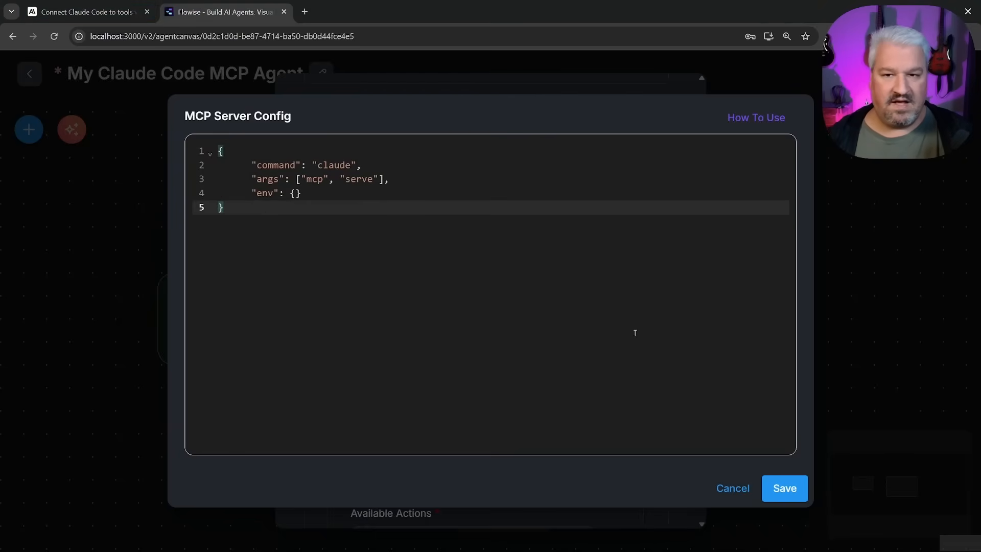
{"action": "left_click", "coordinate": [784, 488]}
{"action": "scroll", "coordinate": [636, 400], "scroll_direction": "down", "scroll_amount": 3}
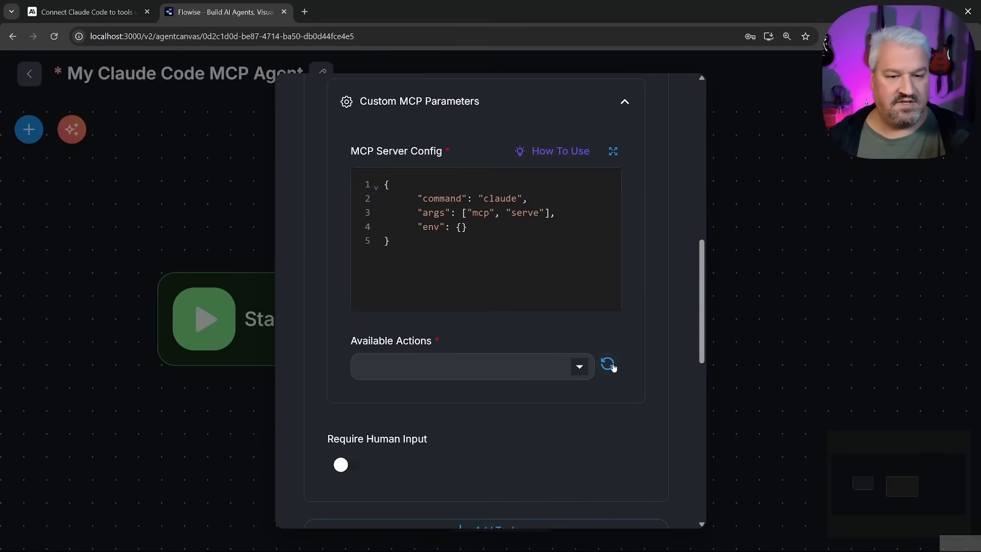
Step: Allow the Bash, BashOutput, Edit, ExitPlanMode, Glob and Grep actions
{"action": "left_click", "coordinate": [581, 370]}
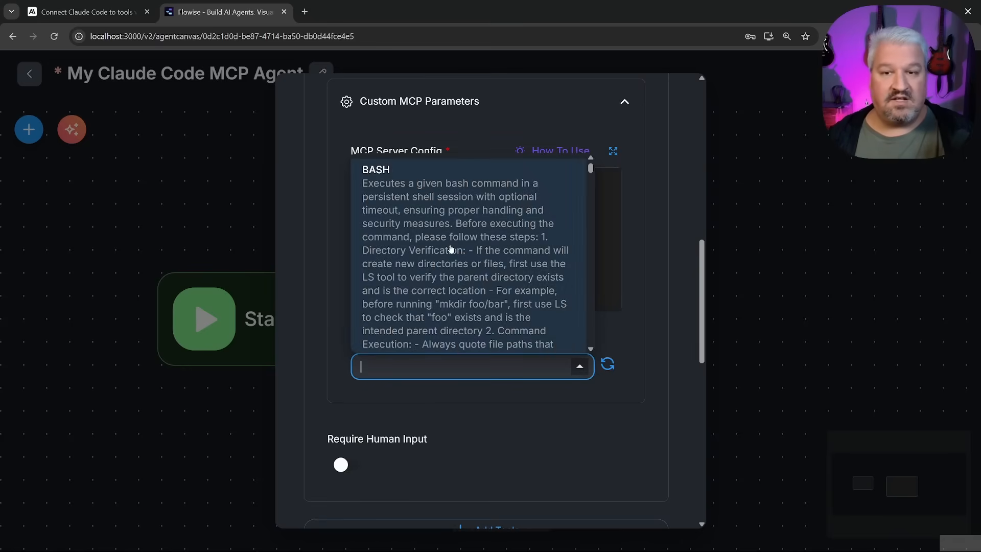
{"action": "left_click", "coordinate": [436, 230]}
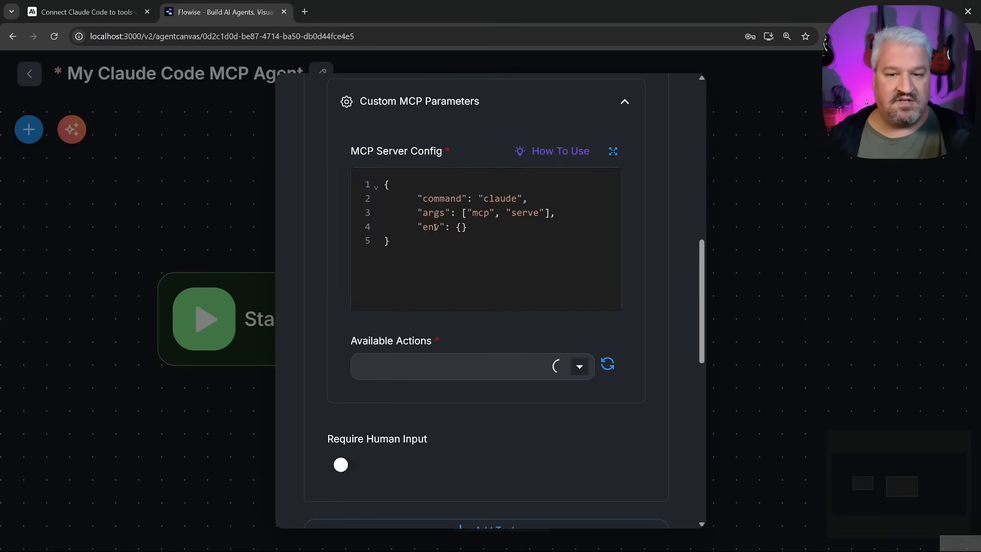
{"action": "left_click", "coordinate": [581, 370]}
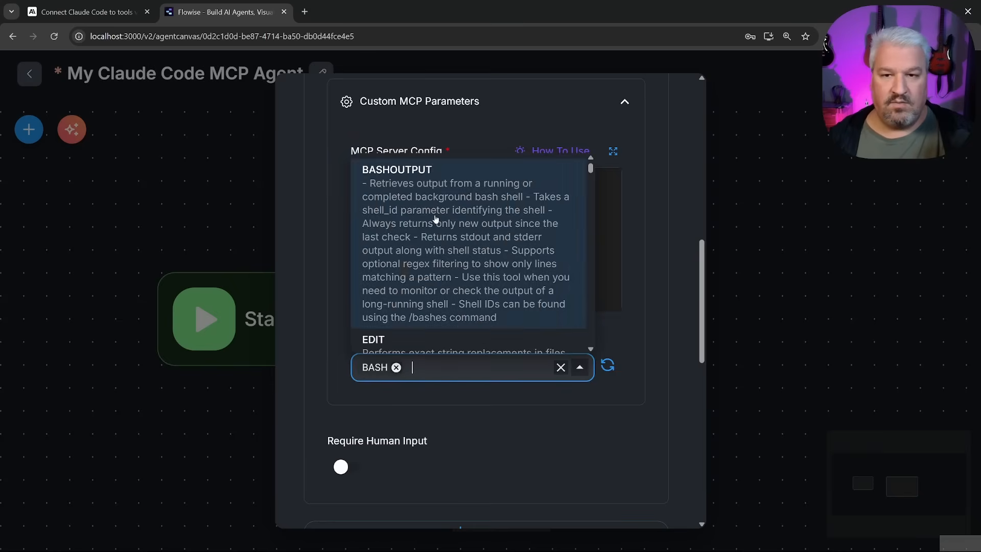
{"action": "left_click", "coordinate": [445, 222]}
{"action": "left_click", "coordinate": [580, 368]}
{"action": "left_click", "coordinate": [482, 299]}
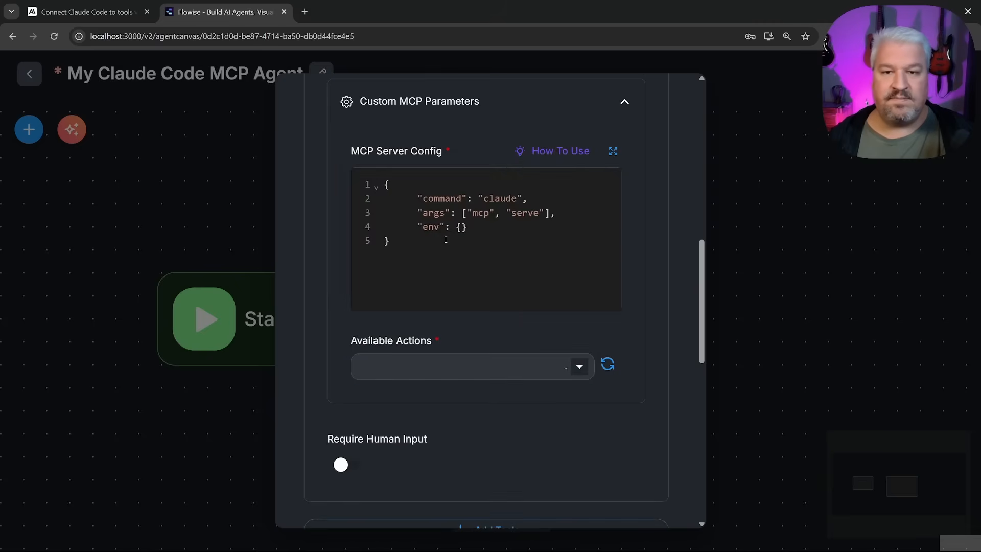
{"action": "left_click", "coordinate": [581, 375]}
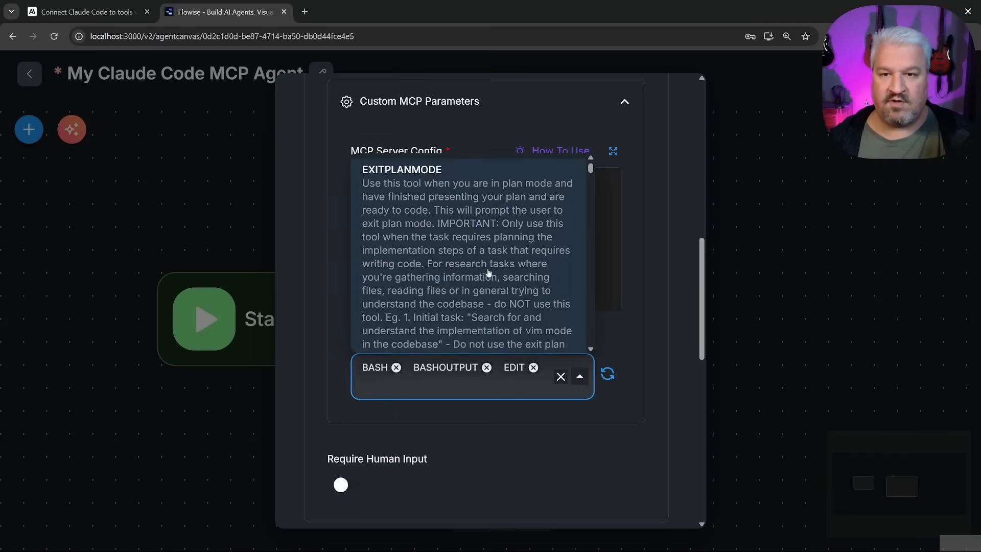
{"action": "left_click", "coordinate": [468, 253]}
{"action": "left_click", "coordinate": [580, 381]}
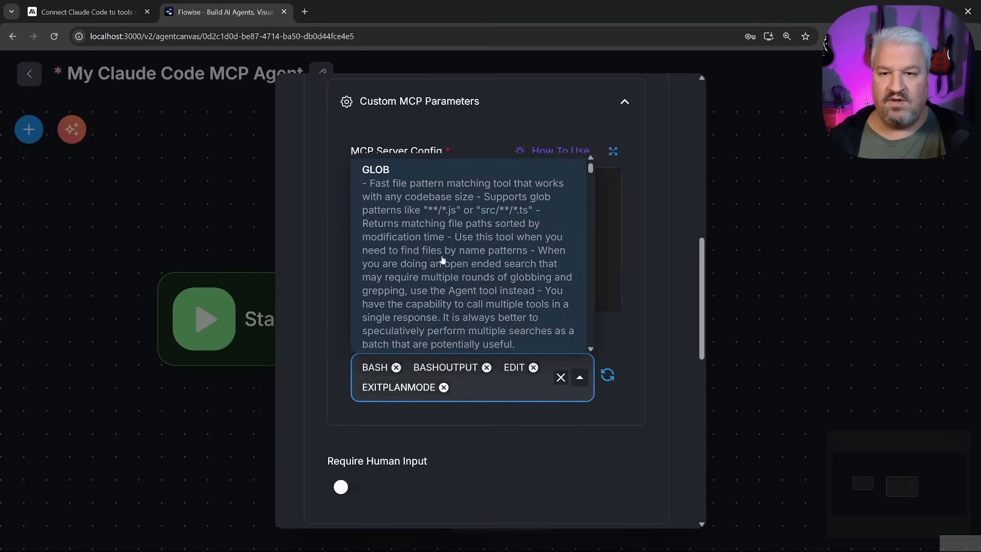
{"action": "left_click", "coordinate": [467, 261]}
{"action": "left_click", "coordinate": [579, 375]}
{"action": "left_click", "coordinate": [468, 330]}
Step: Allow KillBash, LS, MultiEdit, NotebookEdit and the remaining actions through Write
{"action": "left_click", "coordinate": [568, 387]}
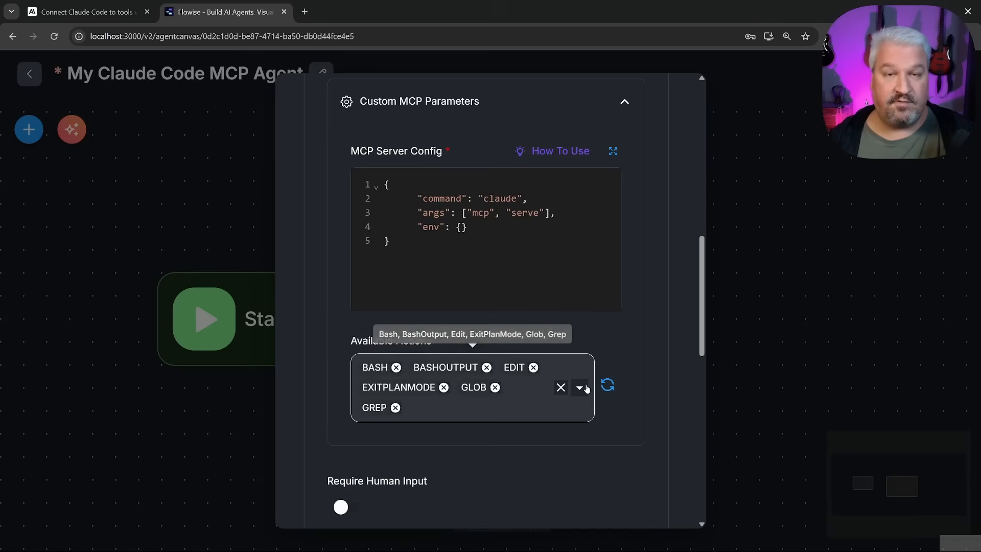
{"action": "left_click", "coordinate": [453, 224]}
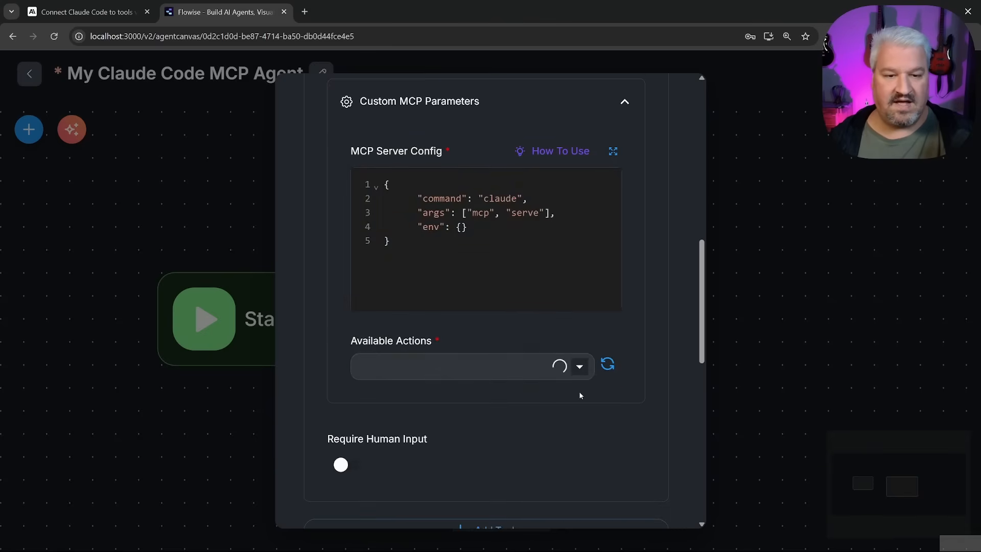
{"action": "left_click", "coordinate": [571, 377]}
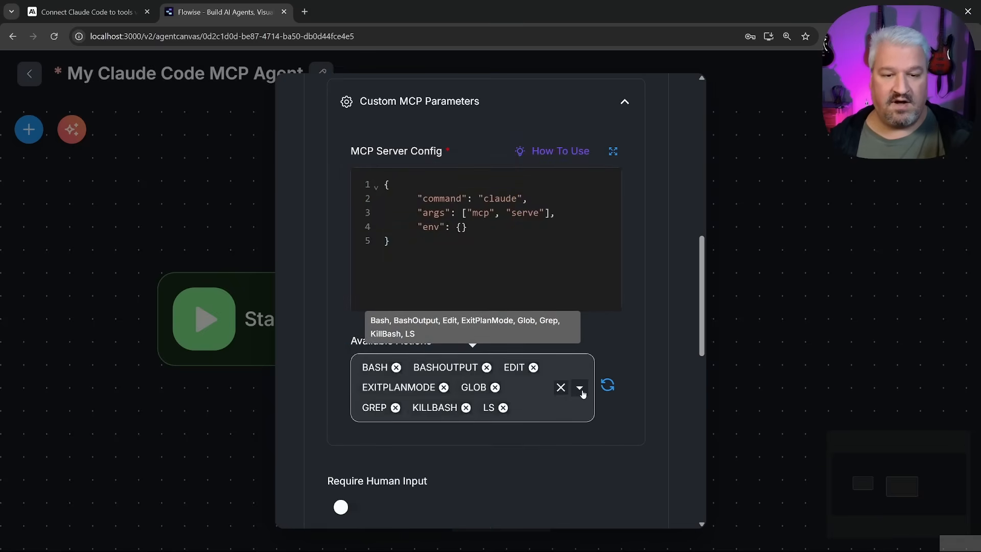
{"action": "left_click", "coordinate": [506, 184]}
{"action": "left_click", "coordinate": [583, 381]}
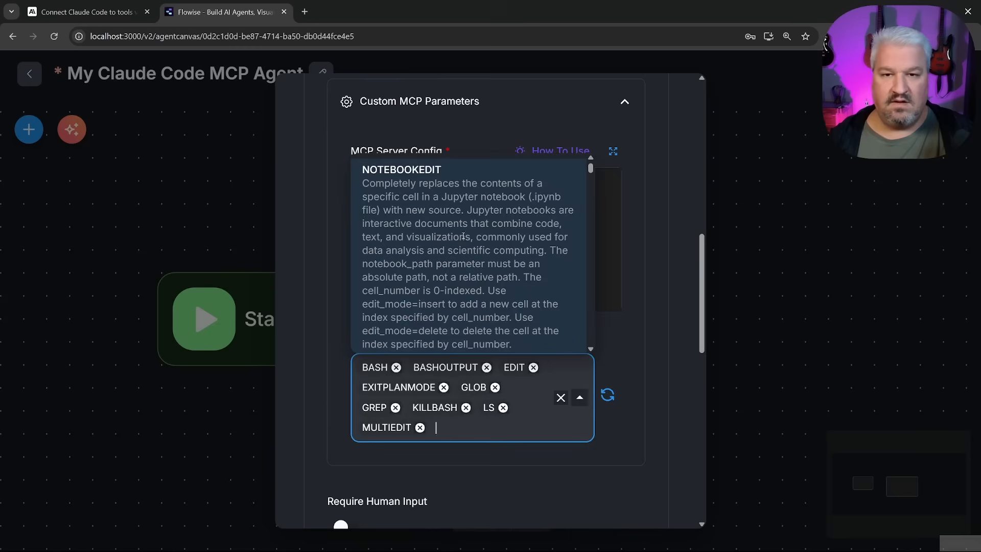
{"action": "left_click", "coordinate": [476, 184]}
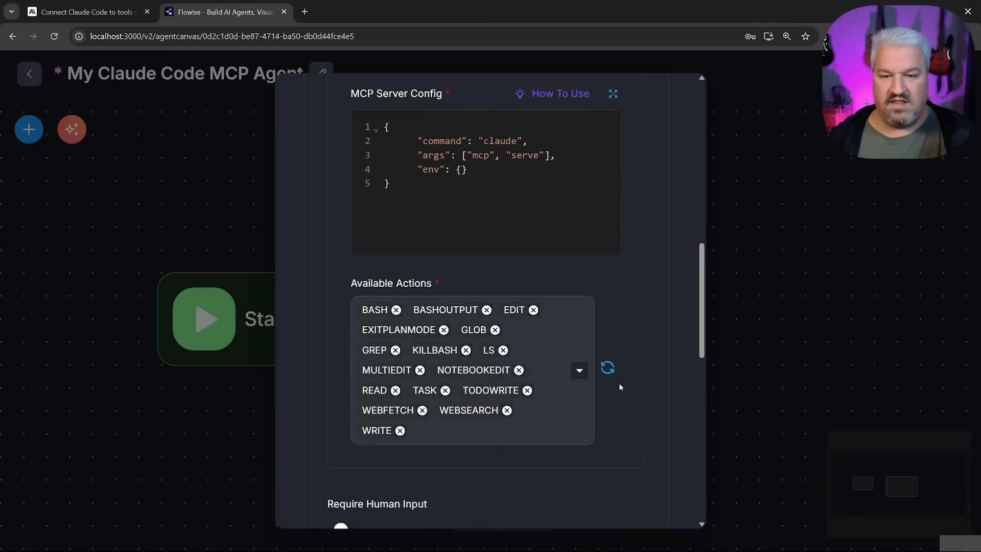
{"action": "mouse_move", "coordinate": [473, 370]}
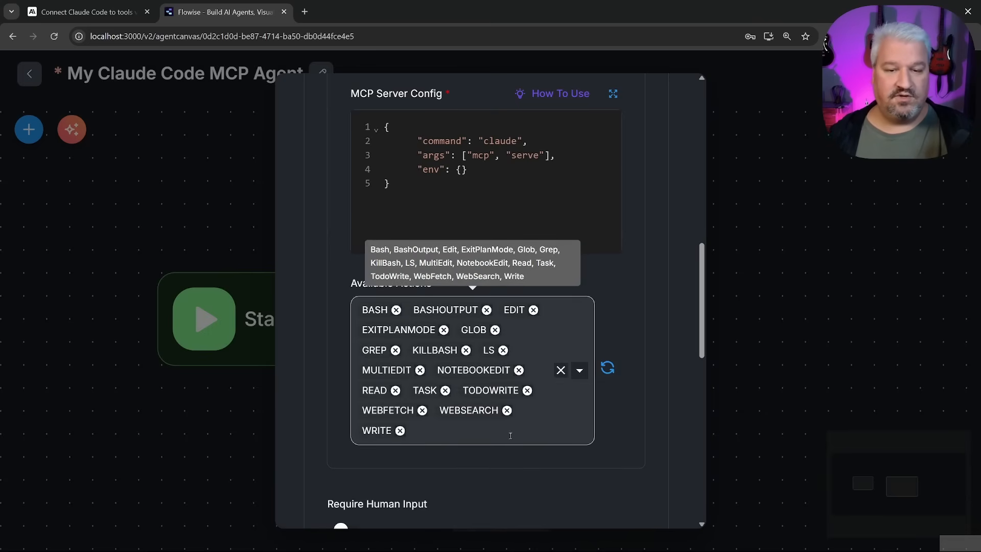
{"action": "scroll", "coordinate": [490, 390], "scroll_direction": "down", "scroll_amount": 5}
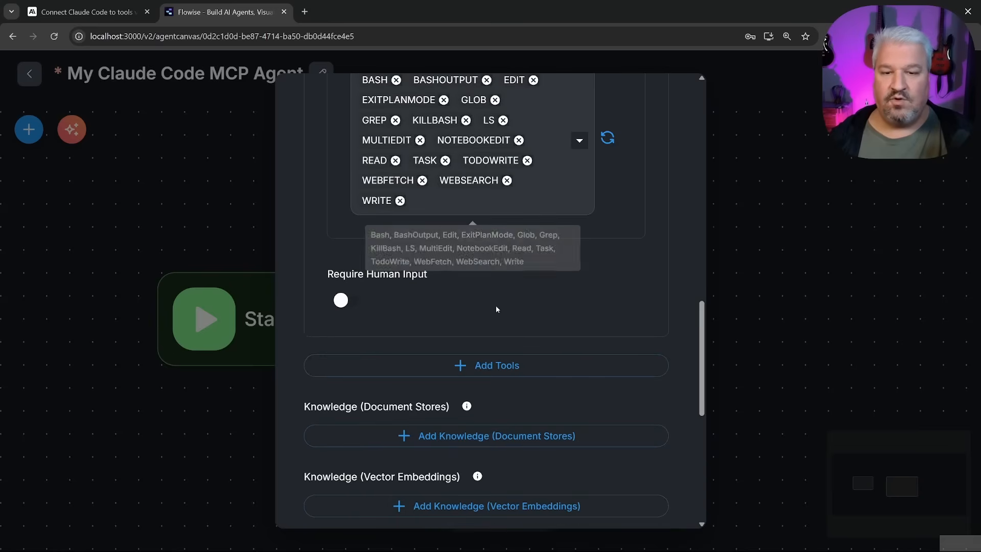
{"action": "scroll", "coordinate": [496, 305], "scroll_direction": "up", "scroll_amount": 2}
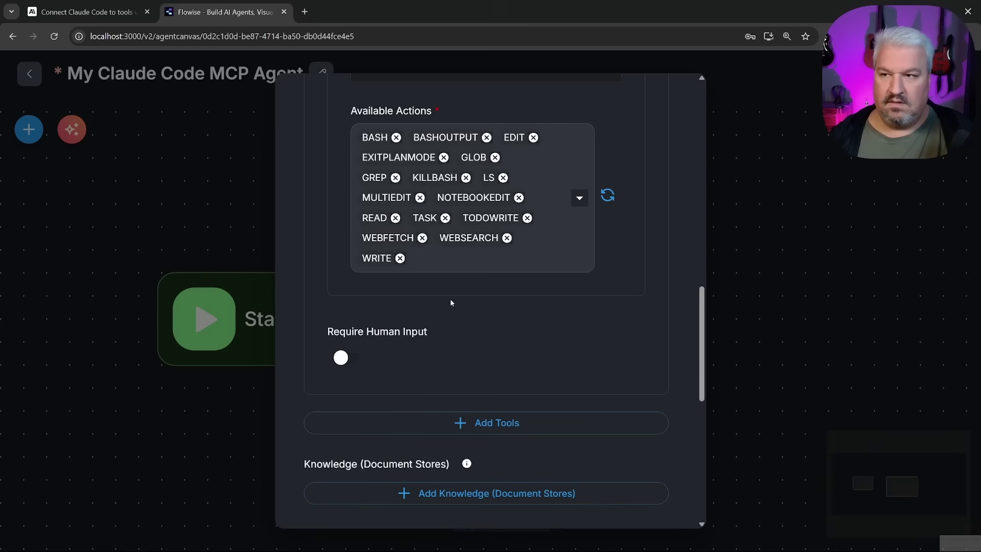
Step: Switch on Require Human Input for the Custom MCP tool
{"action": "left_click", "coordinate": [344, 358]}
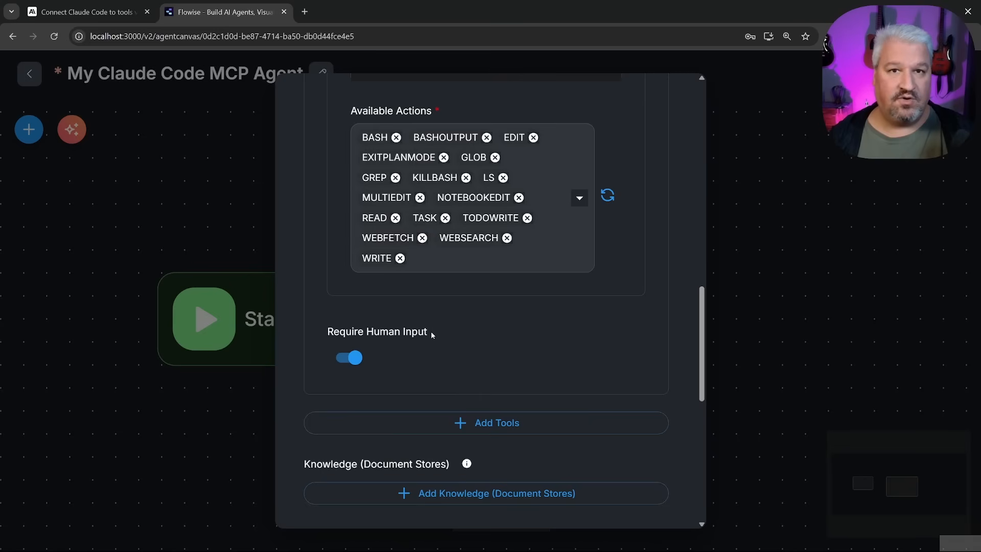
{"action": "scroll", "coordinate": [431, 332], "scroll_direction": "down", "scroll_amount": 4}
{"action": "scroll", "coordinate": [431, 331], "scroll_direction": "down", "scroll_amount": 2}
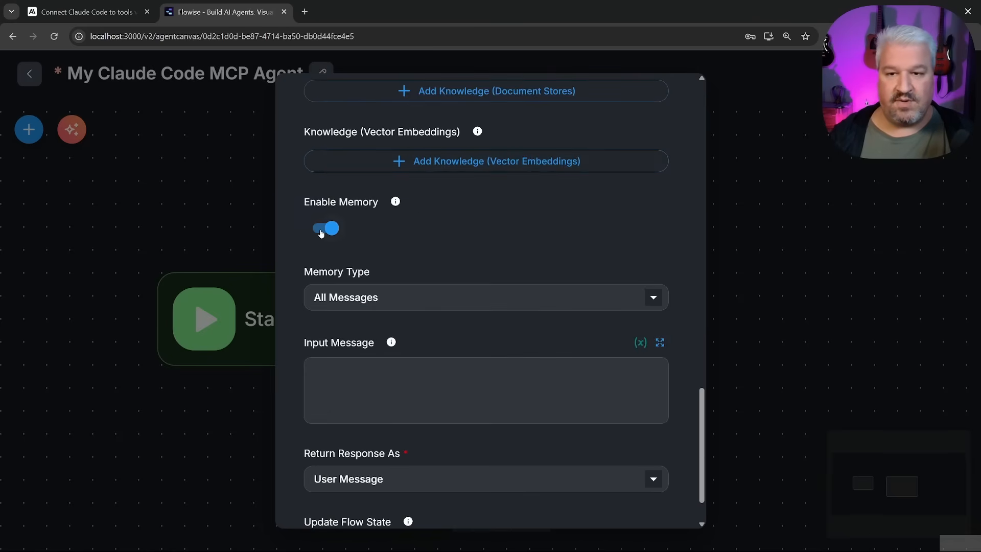
{"action": "scroll", "coordinate": [404, 325], "scroll_direction": "down", "scroll_amount": 2}
{"action": "scroll", "coordinate": [433, 388], "scroll_direction": "up", "scroll_amount": 5}
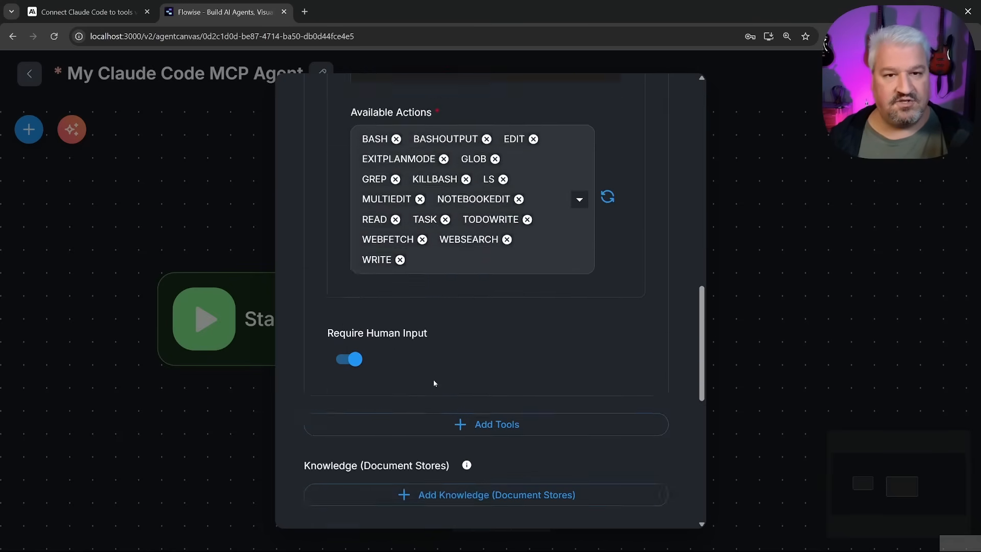
{"action": "scroll", "coordinate": [433, 380], "scroll_direction": "up", "scroll_amount": 6}
{"action": "scroll", "coordinate": [437, 375], "scroll_direction": "up", "scroll_amount": 5}
Step: Save the agentflow and send a test 'Hello' in the chat, getting the agent's greeting
{"action": "key", "text": "Escape"}
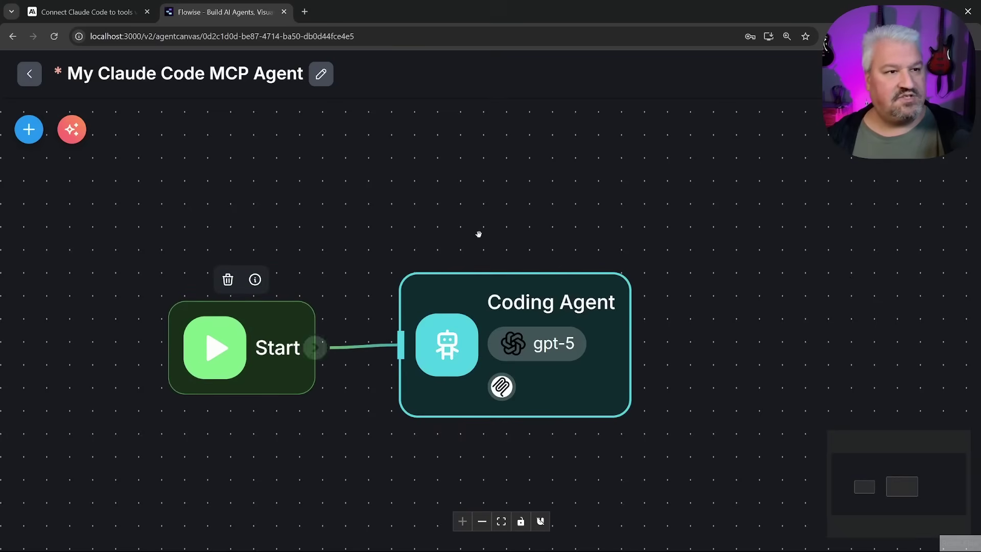
{"action": "key", "text": "ctrl+s"}
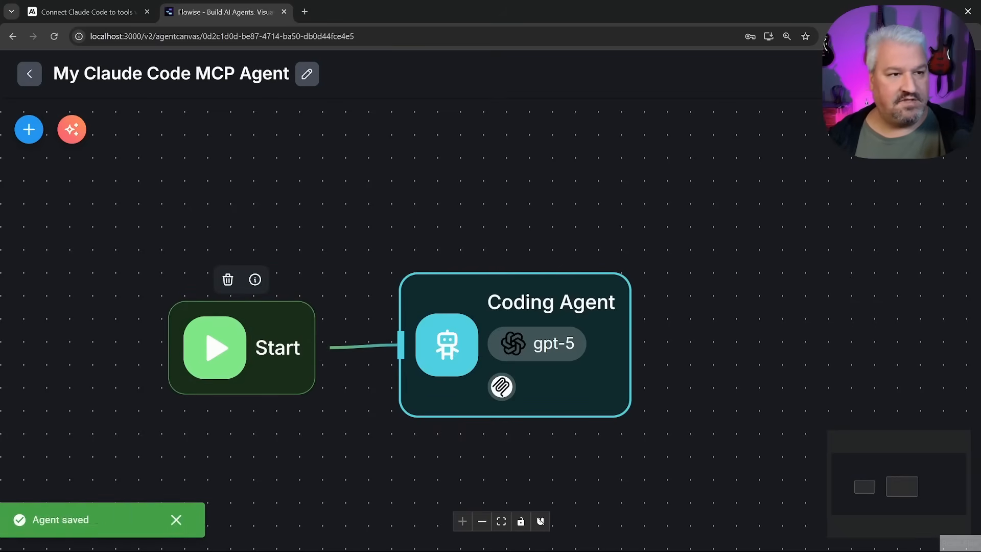
{"action": "key", "text": "ctrl+shift+c"}
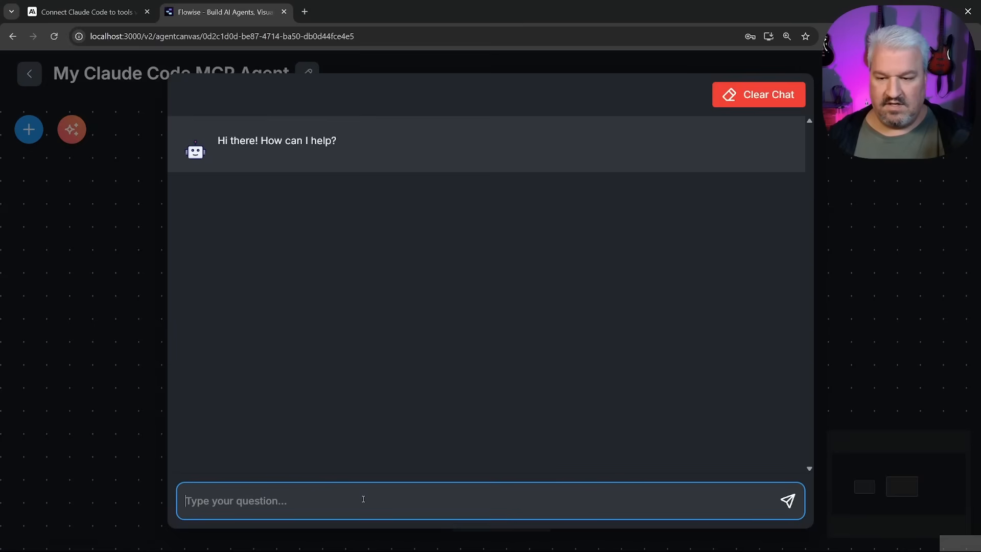
{"action": "type", "text": "Hel"}
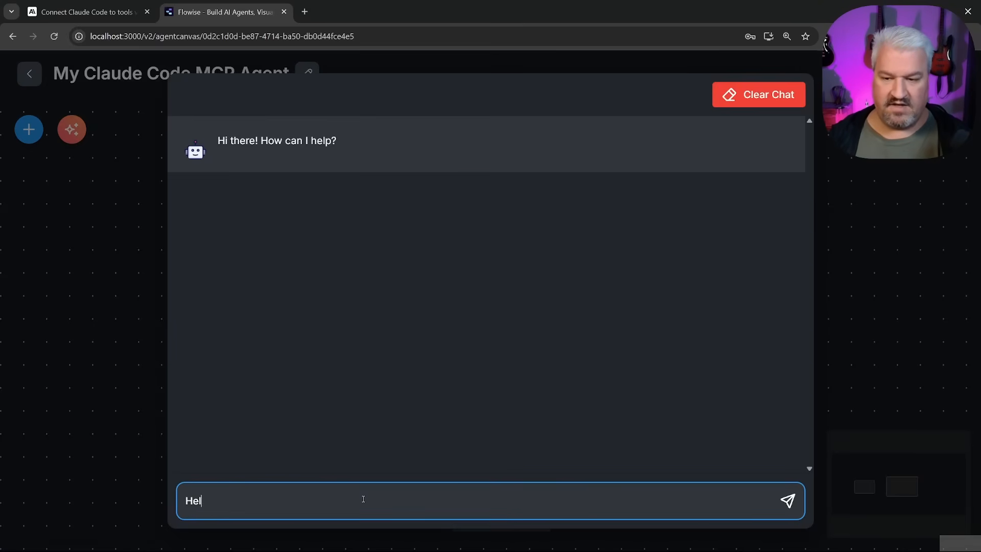
{"action": "type", "text": "lo"}
{"action": "key", "text": "Return"}
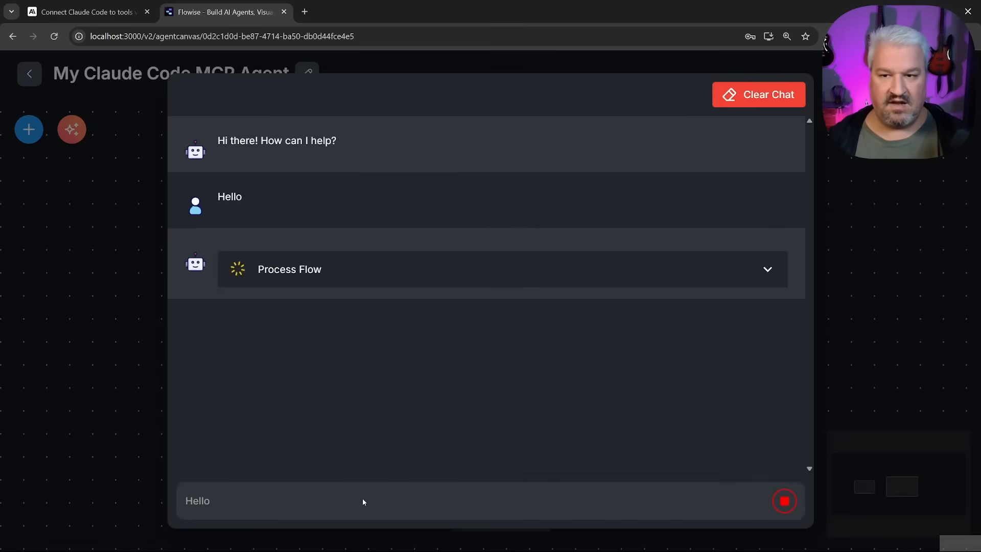
{"action": "left_click_drag", "start_coordinate": [218, 301], "coordinate": [307, 307]}
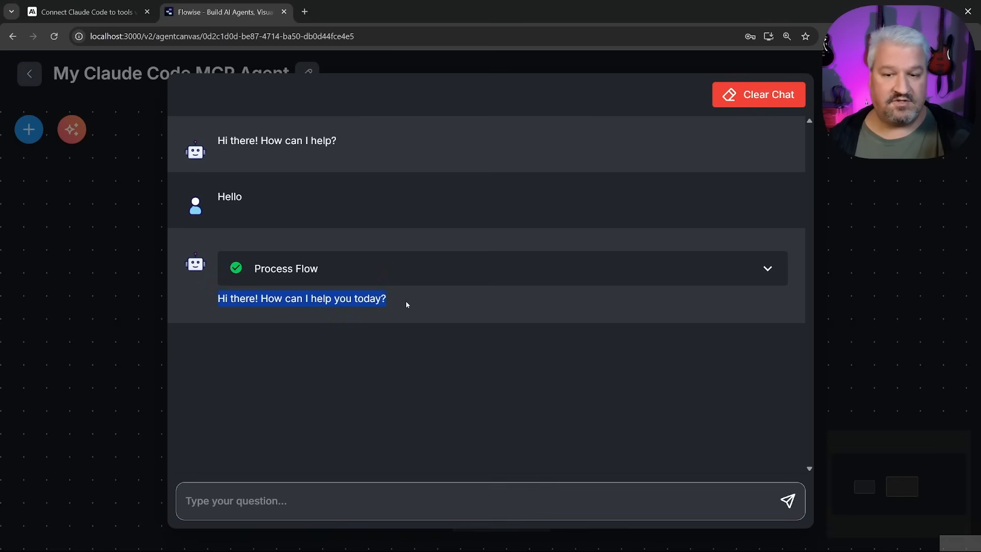
Step: Inspect the Coding Agent's run details and raw JSON output, then check the empty projects folder
{"action": "left_click", "coordinate": [771, 268]}
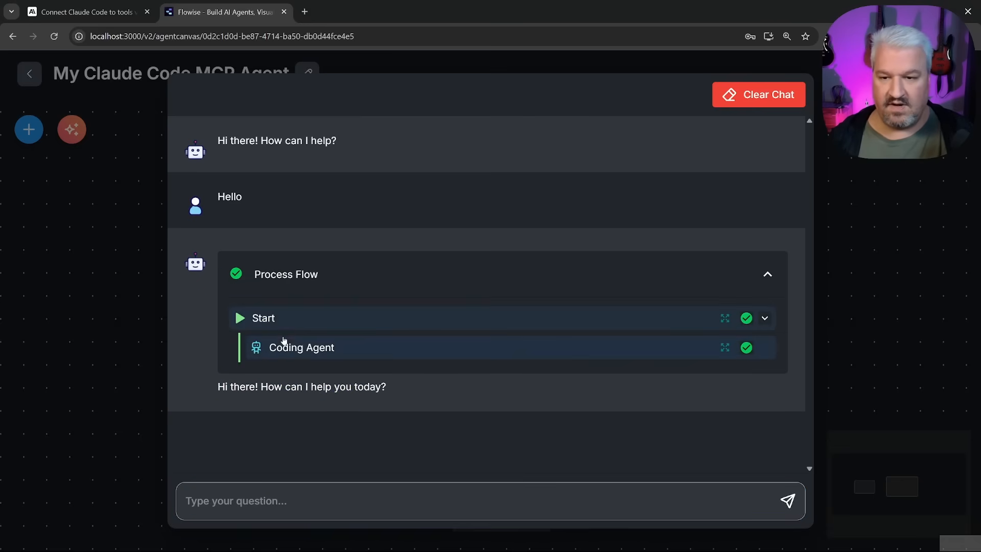
{"action": "left_click", "coordinate": [724, 348]}
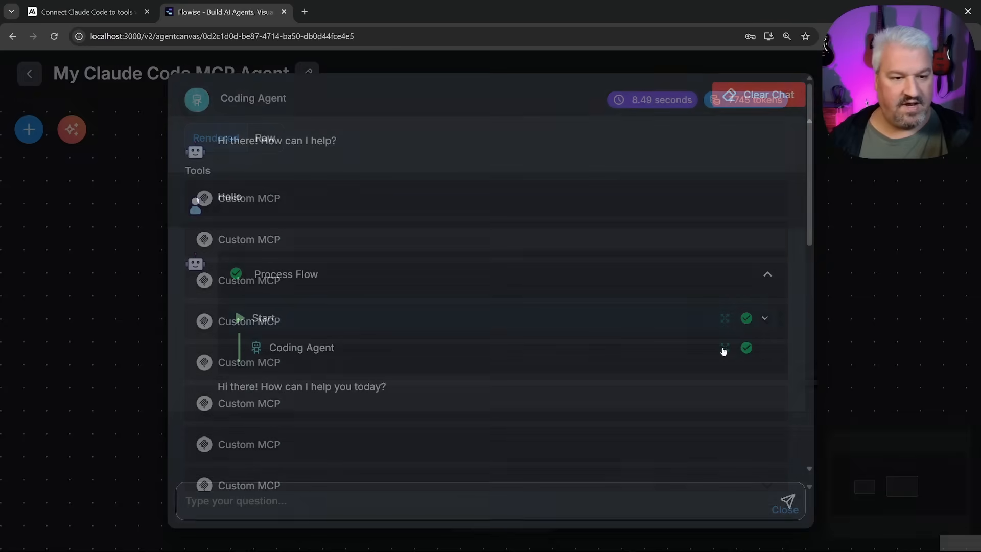
{"action": "left_click", "coordinate": [250, 198]}
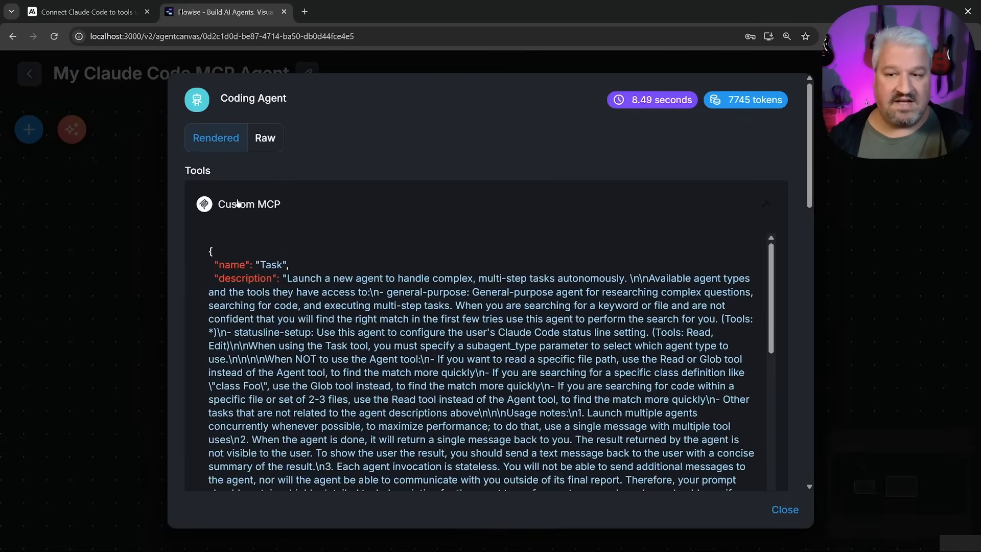
{"action": "left_click", "coordinate": [250, 198]}
{"action": "scroll", "coordinate": [253, 234], "scroll_direction": "down", "scroll_amount": 4}
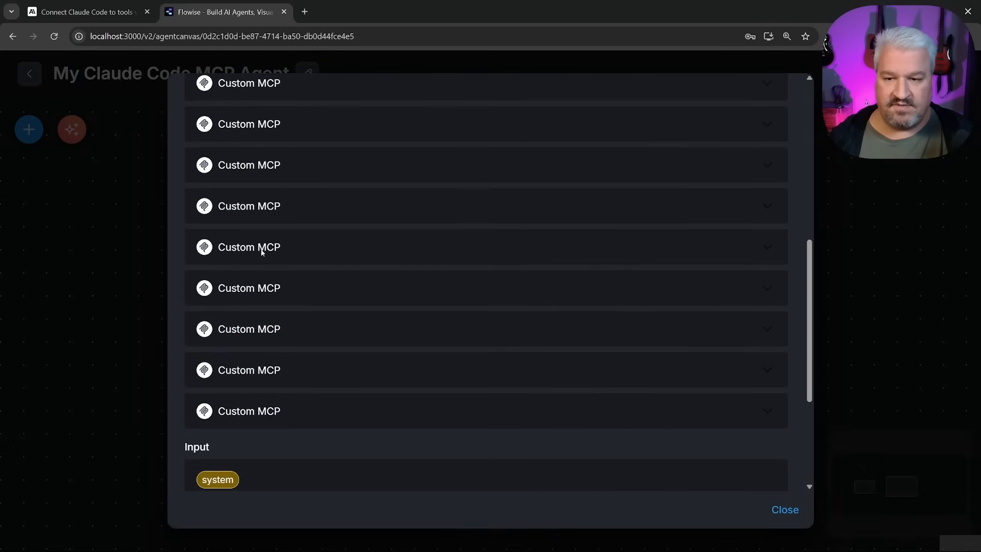
{"action": "scroll", "coordinate": [261, 249], "scroll_direction": "down", "scroll_amount": 4}
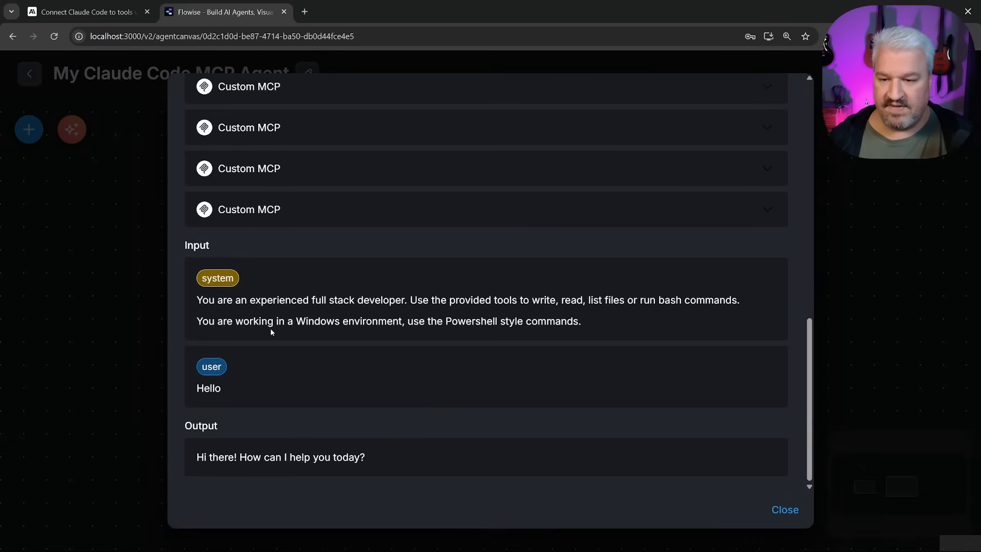
{"action": "scroll", "coordinate": [270, 328], "scroll_direction": "up", "scroll_amount": 8}
{"action": "left_click", "coordinate": [265, 138]}
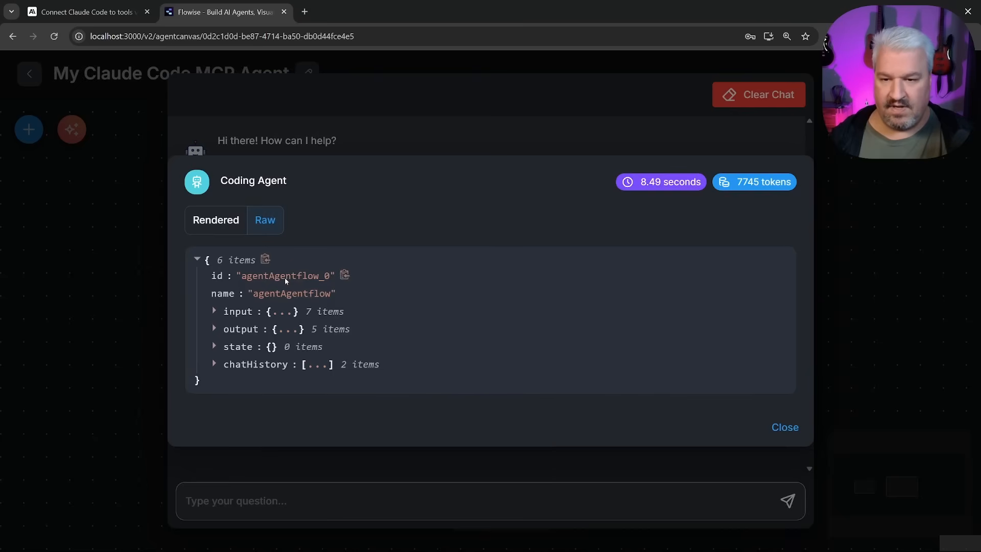
{"action": "key", "text": "Escape"}
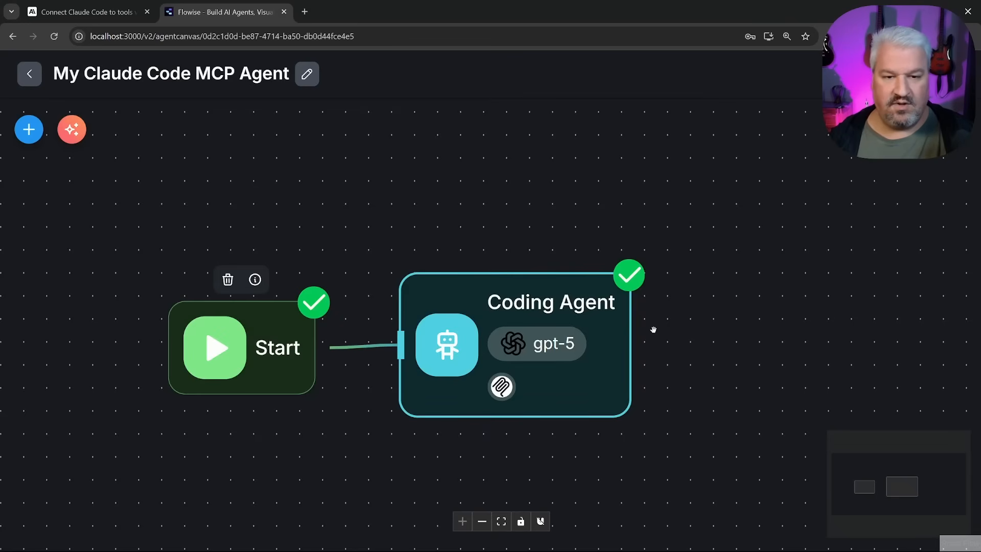
{"action": "key", "text": "alt+Tab"}
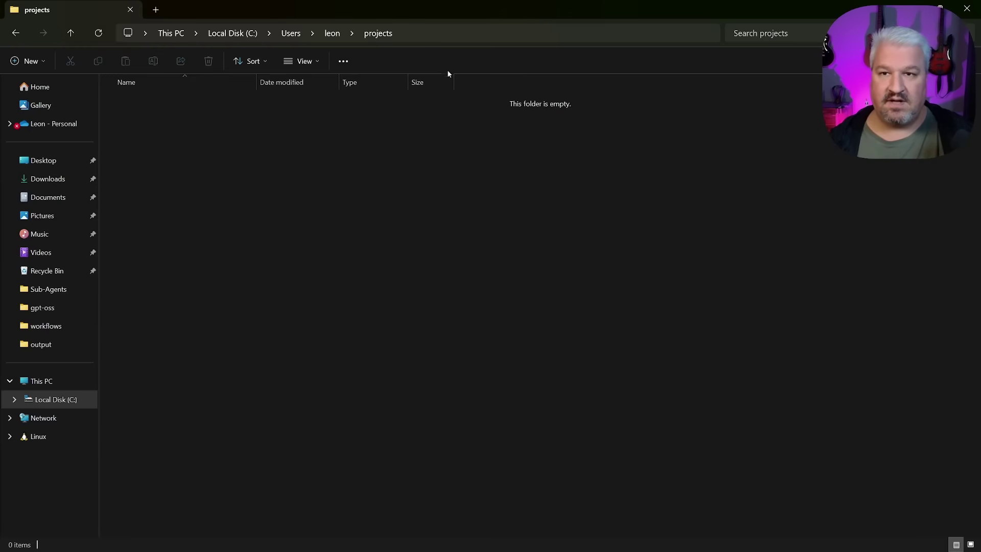
Step: Ask the agent to create a todo-list folder at the pasted projects directory path
{"action": "key", "text": "alt+Tab"}
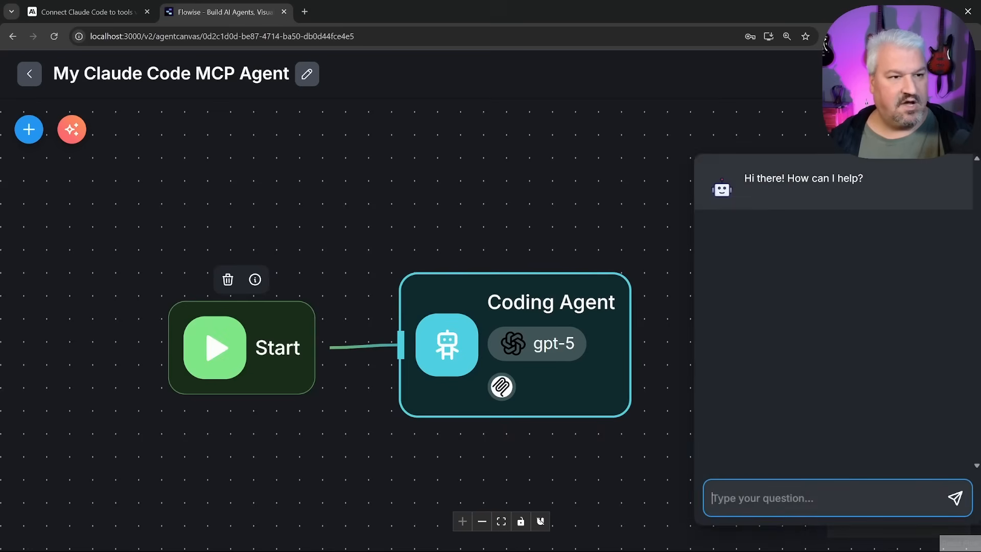
{"action": "type", "text": "Please"}
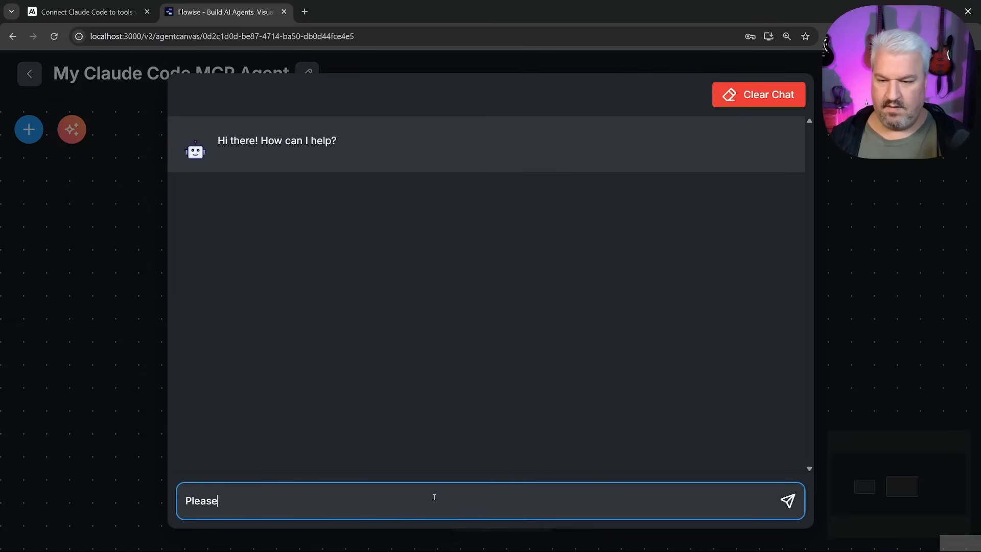
{"action": "type", "text": " creae a fil"}
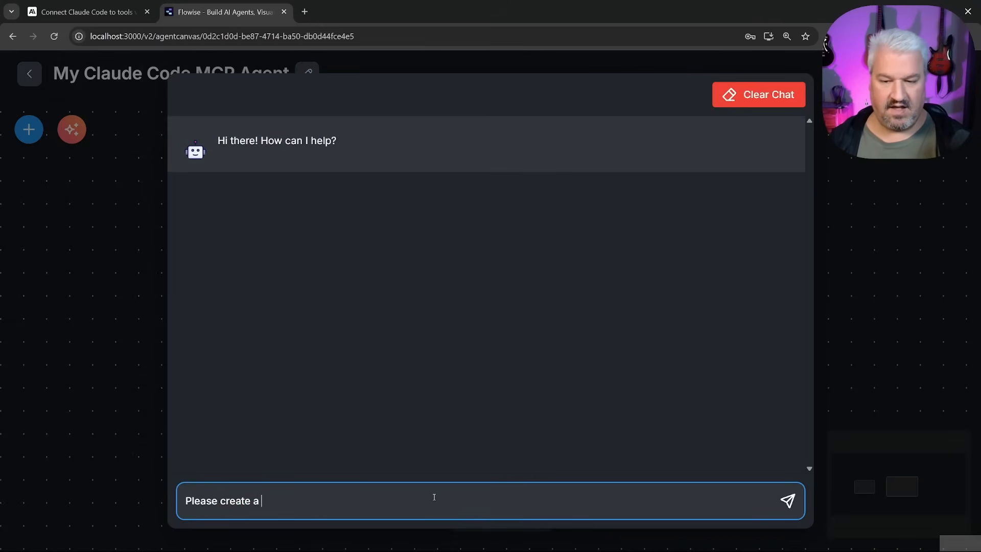
{"action": "key", "text": "BackSpace"}
{"action": "key", "text": "BackSpace"}
{"action": "type", "text": "older called"}
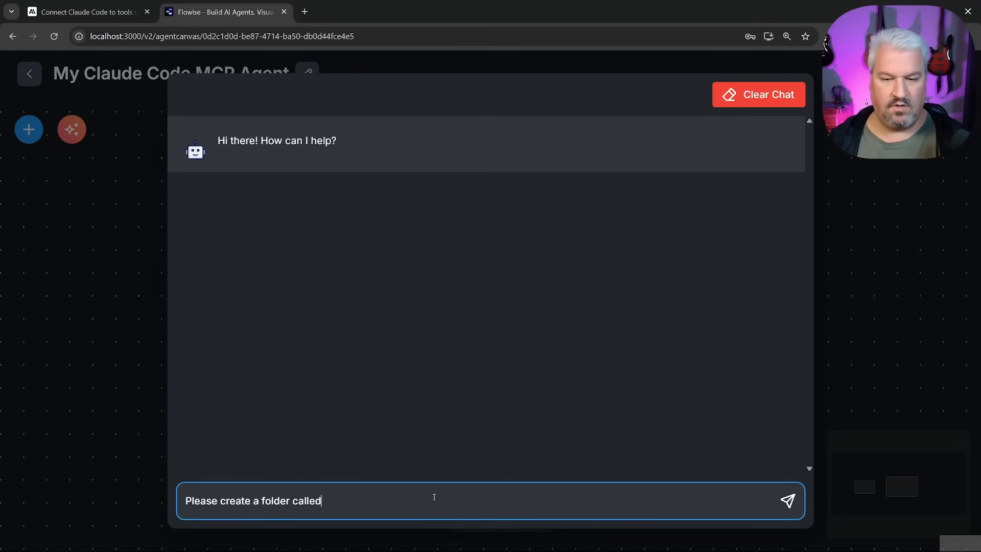
{"action": "type", "text": " todo-list in the"}
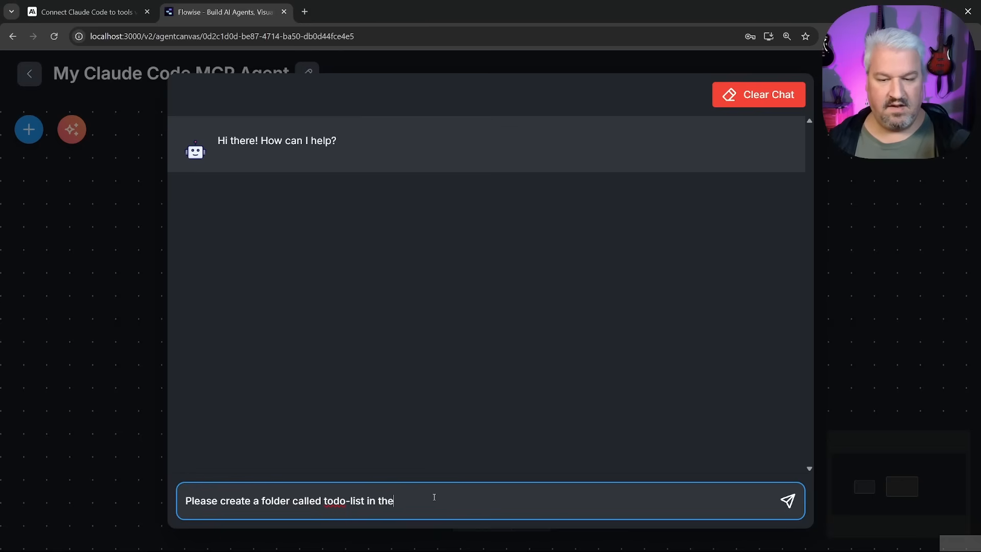
{"action": "key", "text": "BackSpace"}
{"action": "type", "text": "is path"}
{"action": "key", "text": "ctrl+v"}
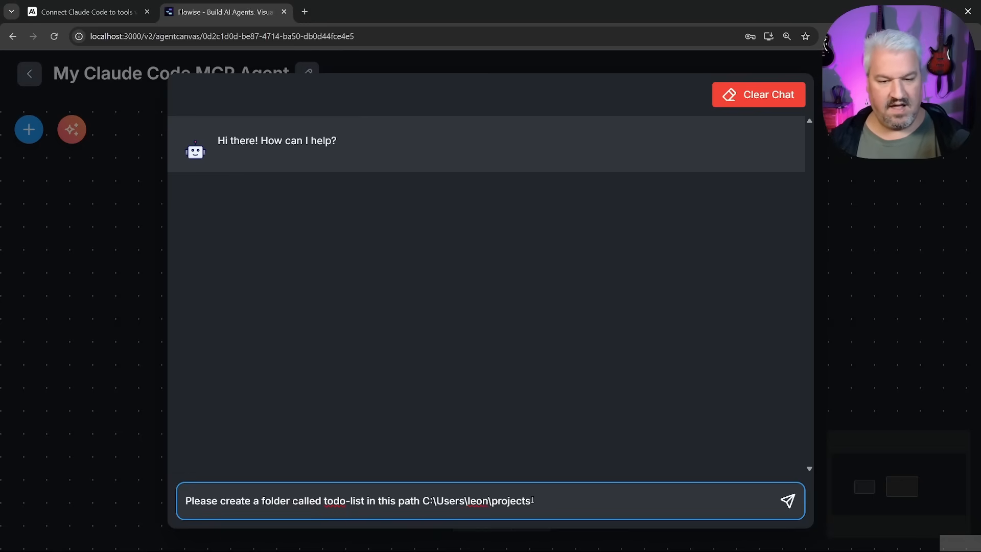
{"action": "key", "text": "Return"}
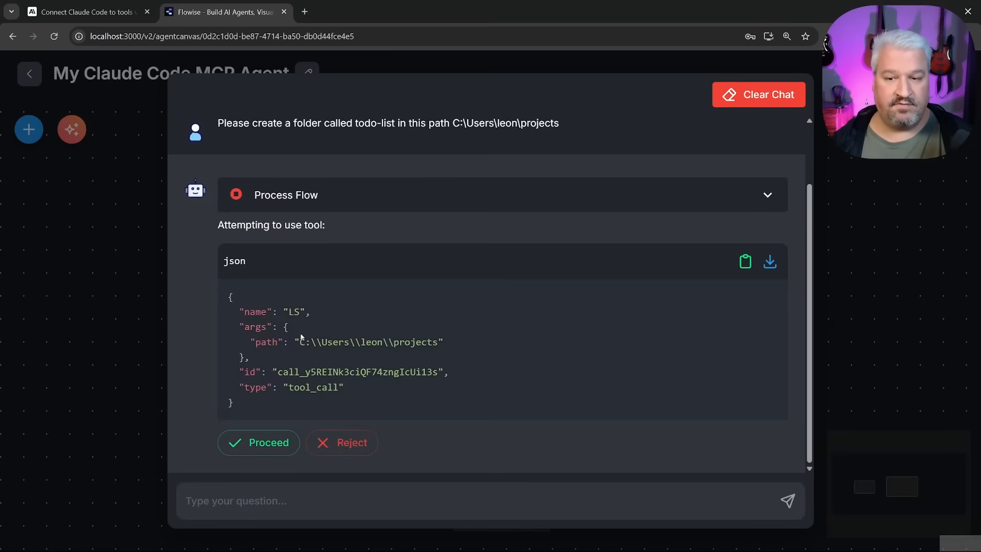
Step: Approve the LS listing and the Bash mkdir call that creates the todo-list folder
{"action": "left_click", "coordinate": [262, 444]}
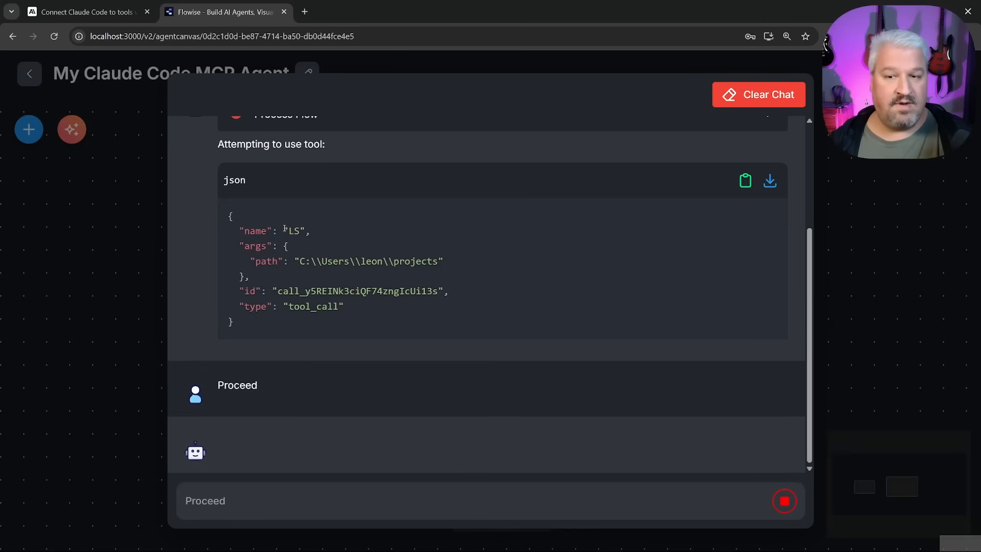
{"action": "left_click_drag", "start_coordinate": [284, 230], "coordinate": [314, 233]}
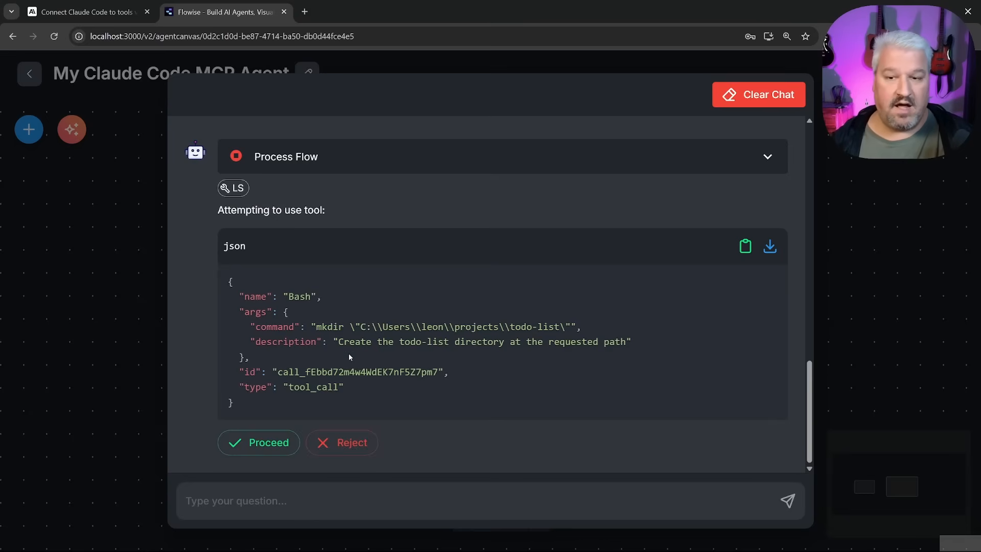
{"action": "double_click", "coordinate": [295, 297]}
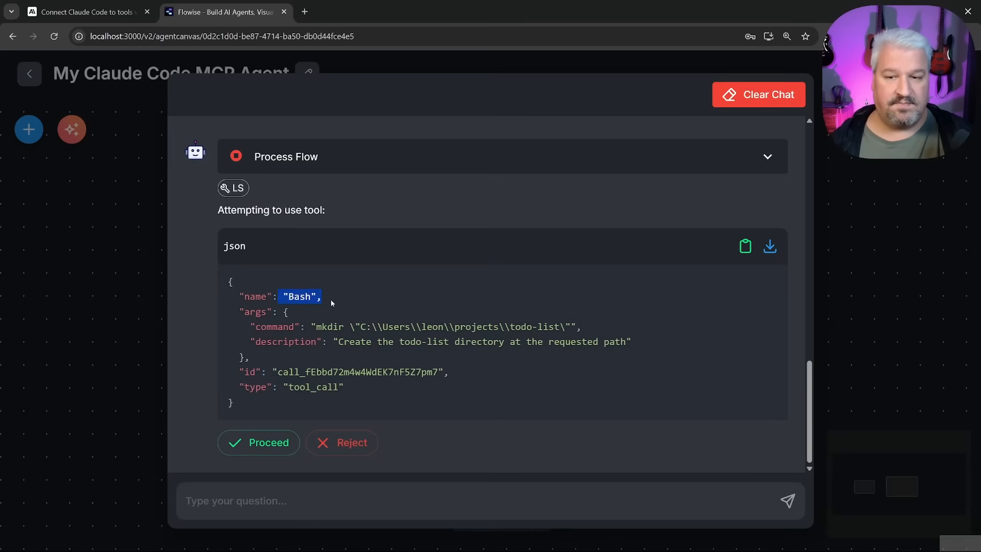
{"action": "left_click", "coordinate": [353, 312]}
{"action": "left_click_drag", "start_coordinate": [312, 327], "coordinate": [580, 328]}
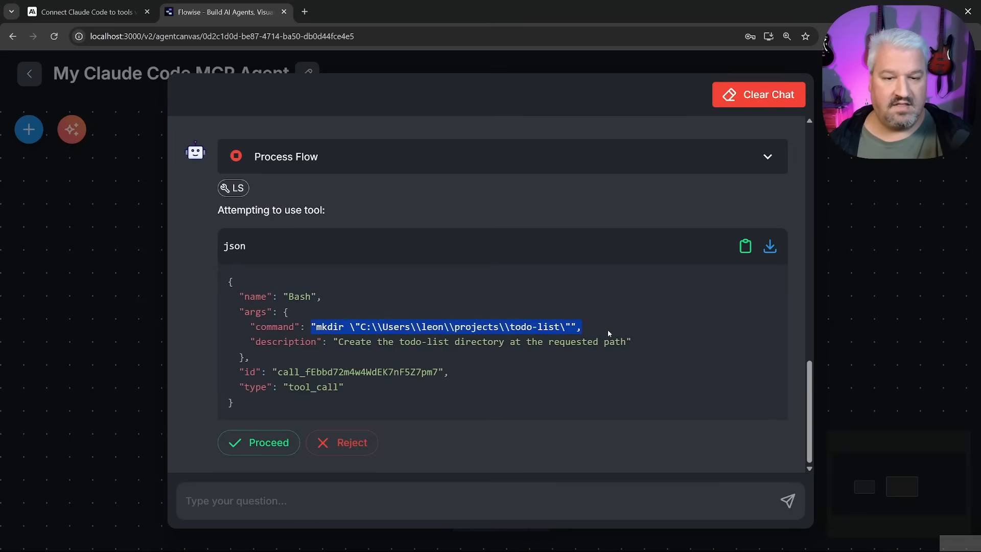
{"action": "left_click", "coordinate": [612, 330]}
{"action": "left_click", "coordinate": [260, 444]}
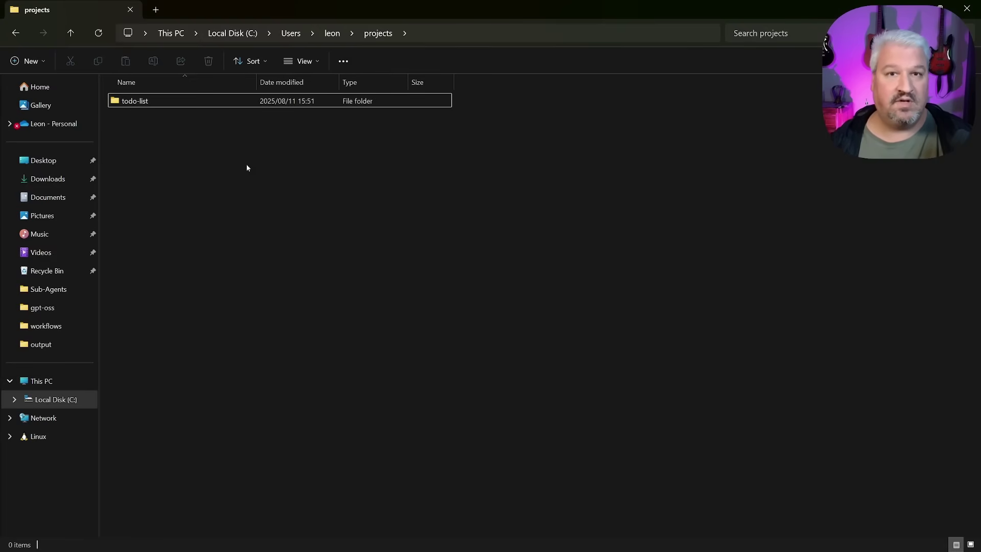
Step: Review the agent's todo-list reply and its starter files question in the chat
{"action": "key", "text": "alt+Tab"}
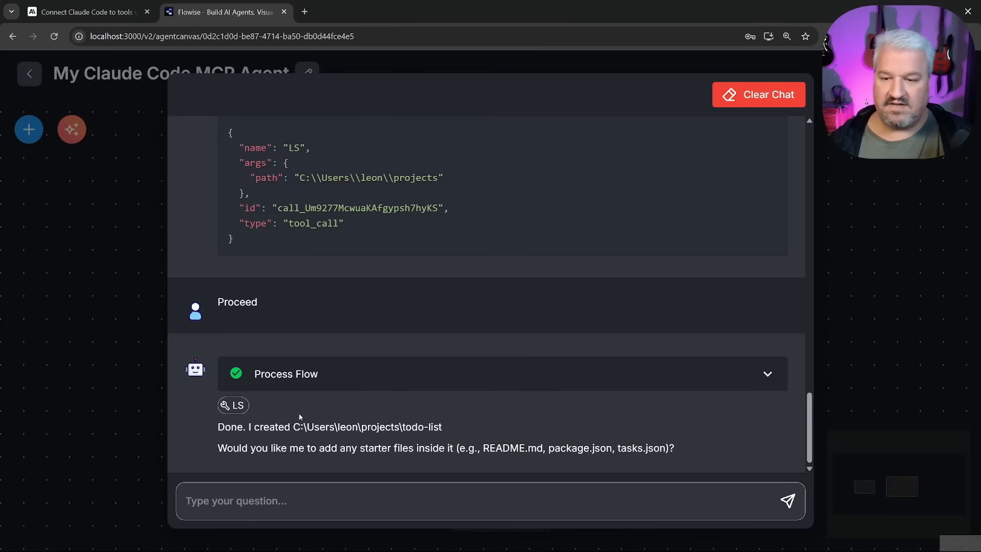
{"action": "left_click_drag", "start_coordinate": [207, 448], "coordinate": [726, 443]}
{"action": "left_click", "coordinate": [714, 447]}
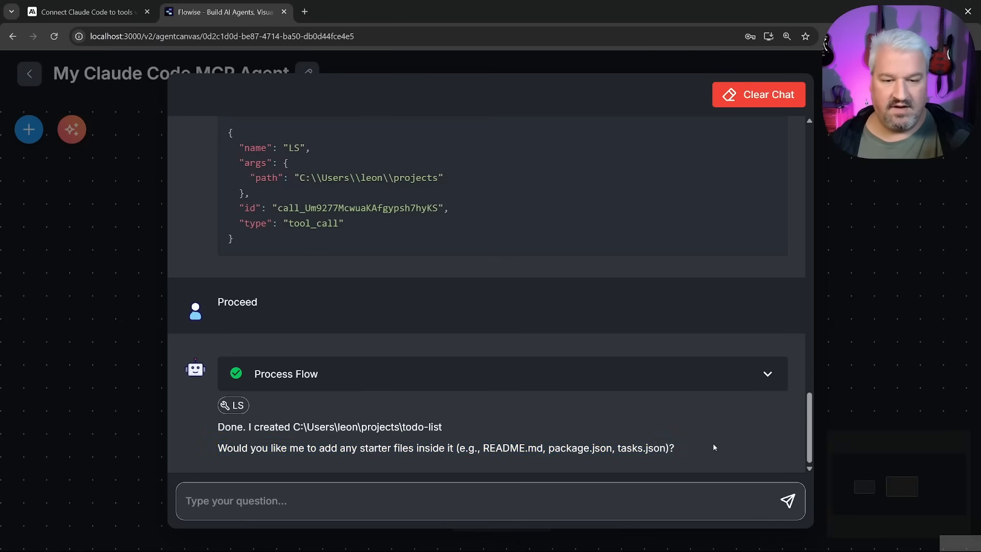
{"action": "left_click_drag", "start_coordinate": [218, 448], "coordinate": [674, 448]}
{"action": "left_click", "coordinate": [876, 296]}
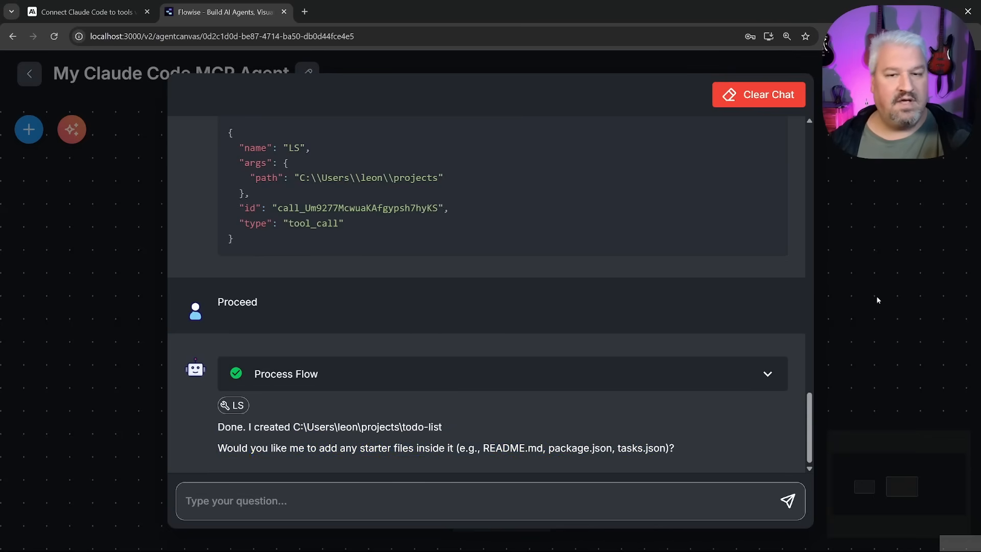
Step: Turn off Require Human Input for the MCP tool, save the agent and reopen the chat
{"action": "double_click", "coordinate": [491, 322]}
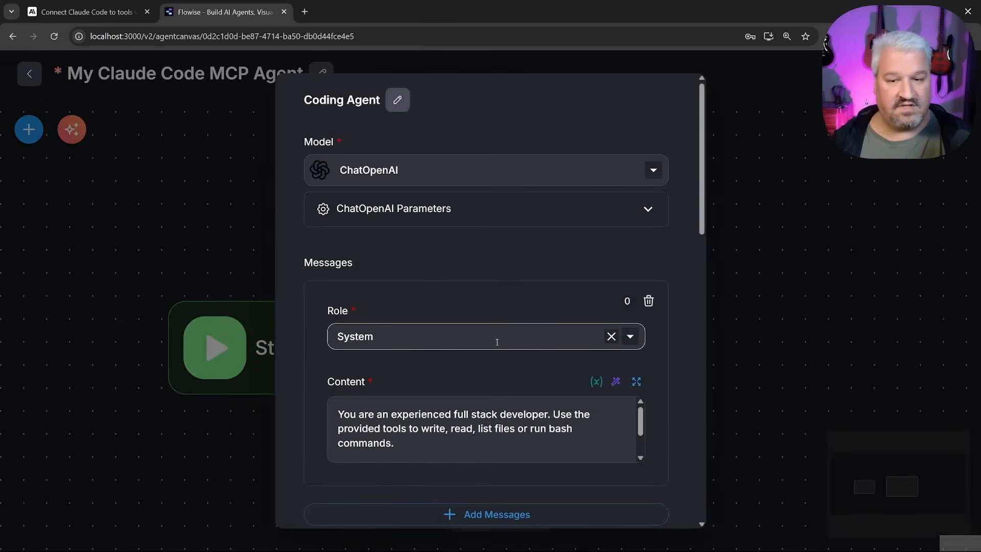
{"action": "scroll", "coordinate": [497, 341], "scroll_direction": "down", "scroll_amount": 5}
{"action": "scroll", "coordinate": [498, 342], "scroll_direction": "down", "scroll_amount": 2}
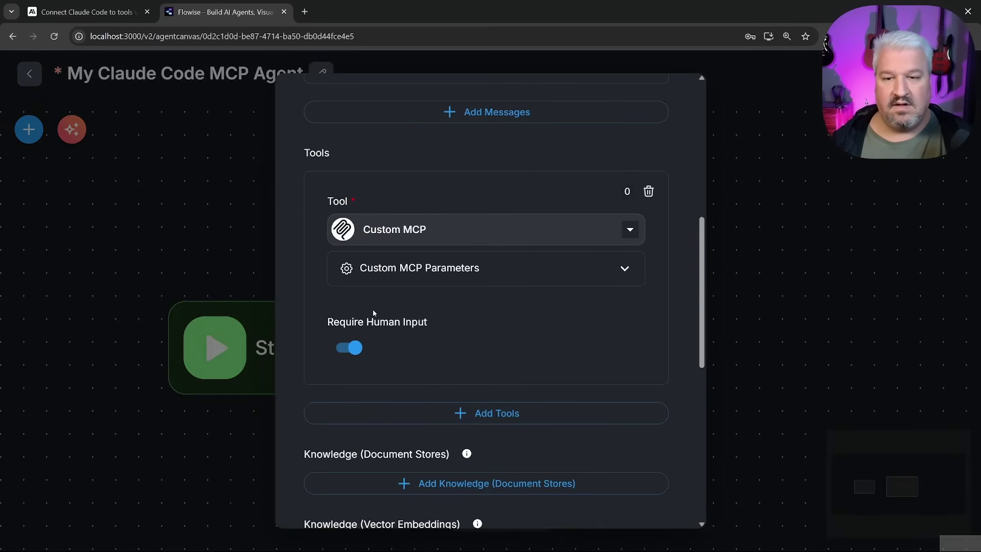
{"action": "left_click", "coordinate": [355, 349]}
{"action": "left_click", "coordinate": [888, 265]}
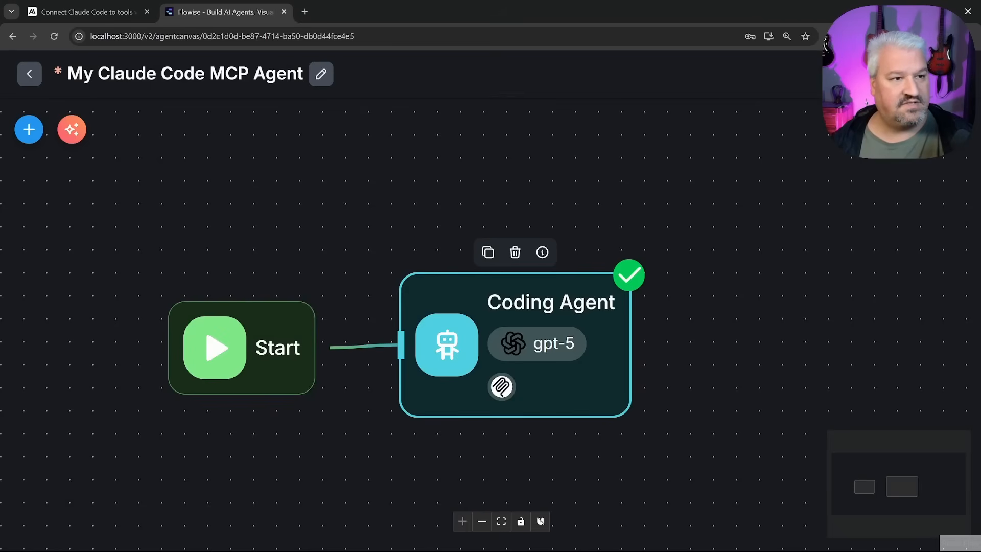
{"action": "key", "text": "ctrl+s"}
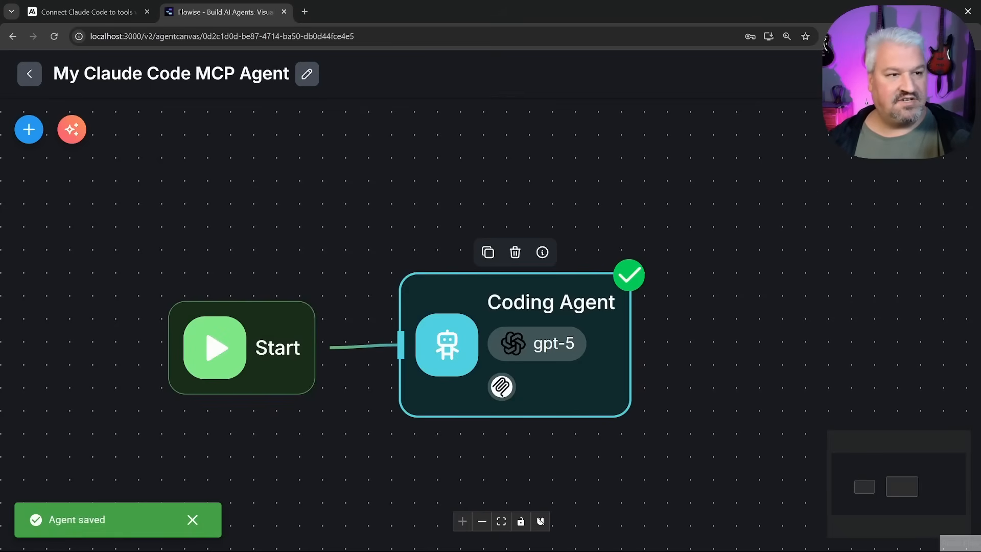
{"action": "left_click", "coordinate": [951, 130]}
Step: Clear the expanded chat and have the Coding Agent list the projects folder showing todo-list
{"action": "left_click", "coordinate": [932, 161]}
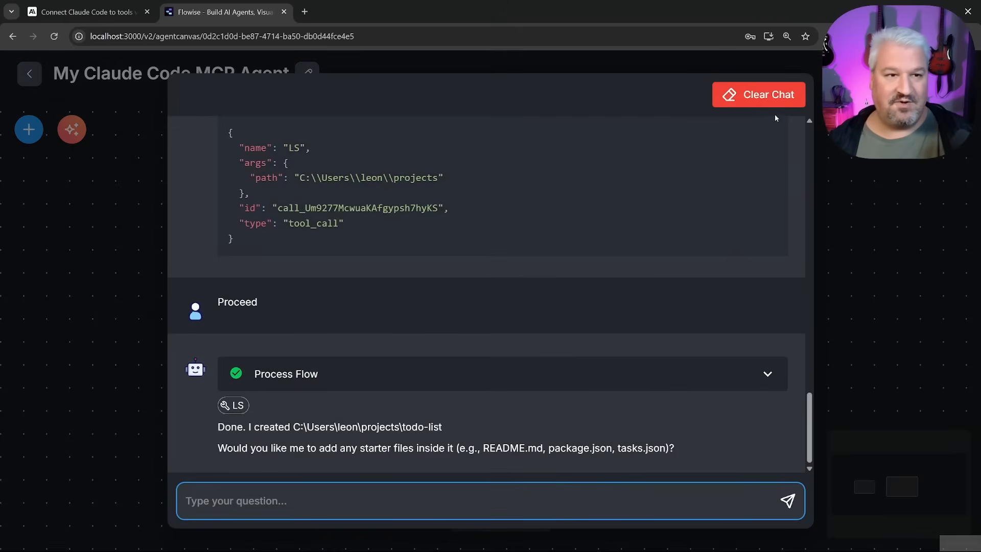
{"action": "left_click", "coordinate": [759, 95]}
{"action": "left_click", "coordinate": [619, 334]}
{"action": "left_click", "coordinate": [475, 501]}
{"action": "type", "text": "Please list the contents of the C:\\Users\\leon\\projects folder"}
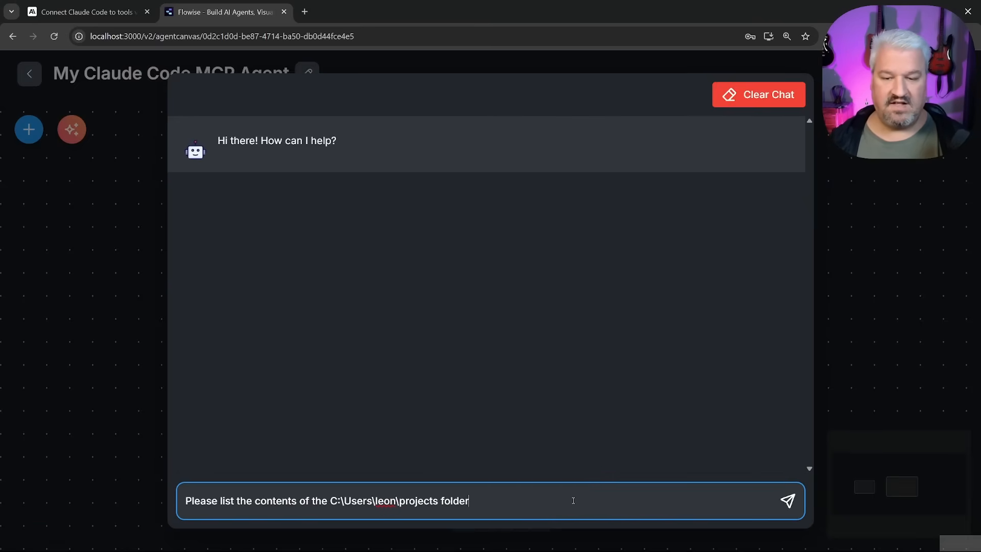
{"action": "key", "text": "Return"}
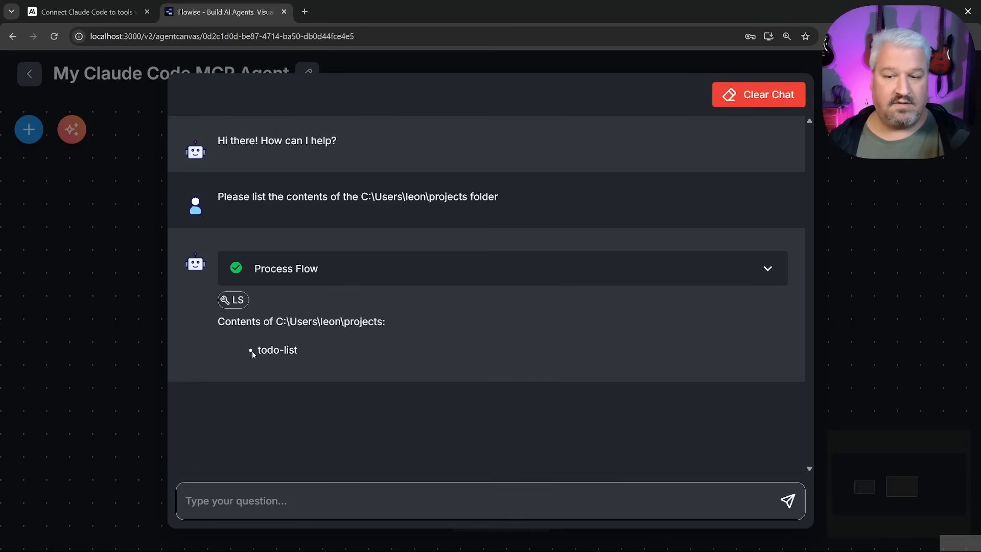
{"action": "left_click", "coordinate": [333, 502]}
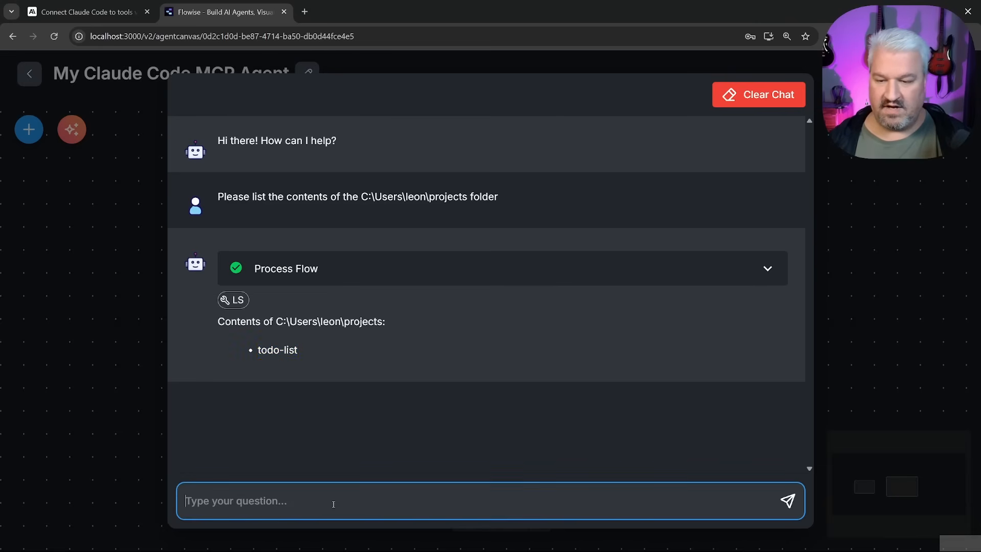
{"action": "type", "text": "Please crea"}
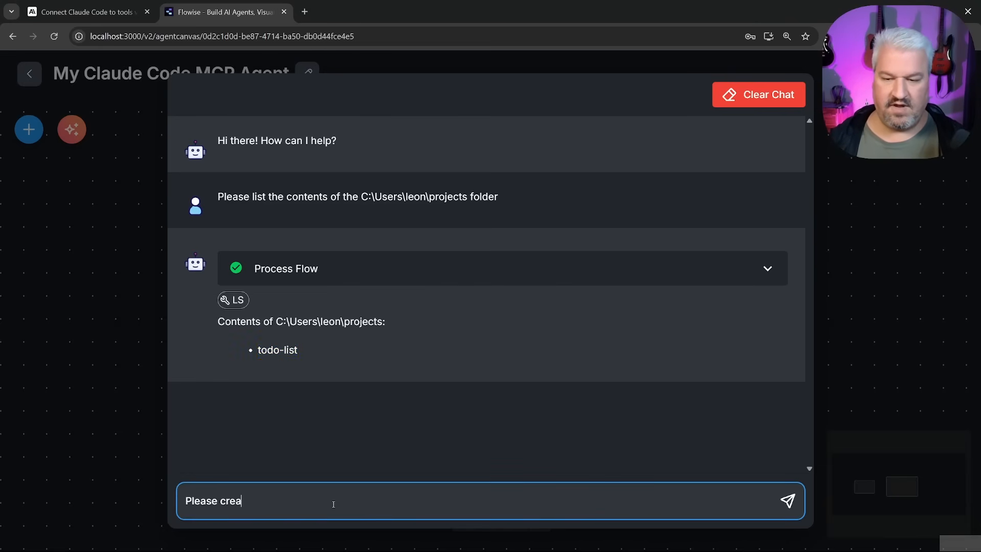
{"action": "type", "text": "tea  to do list"}
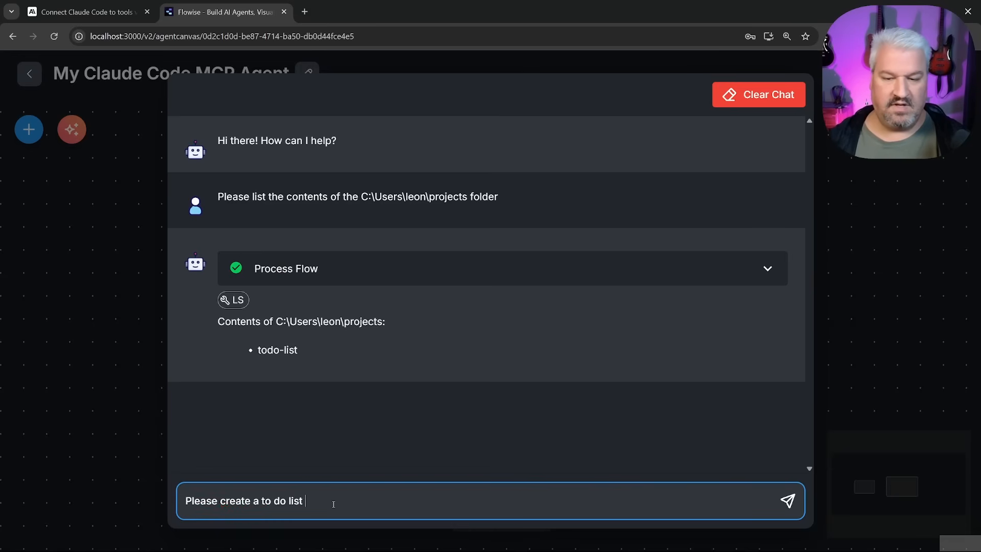
{"action": "type", "text": " app using Reac"}
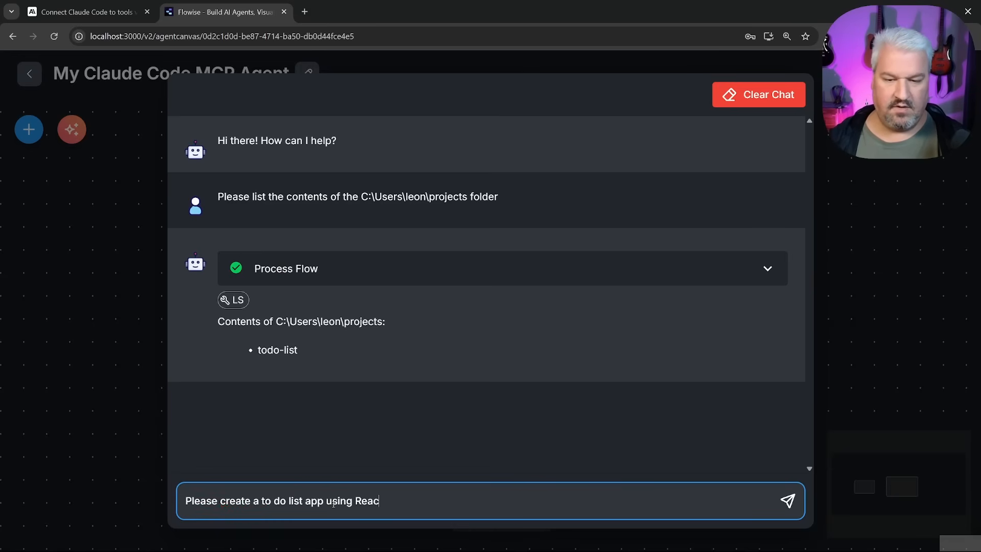
{"action": "type", "text": "t in the todo-"}
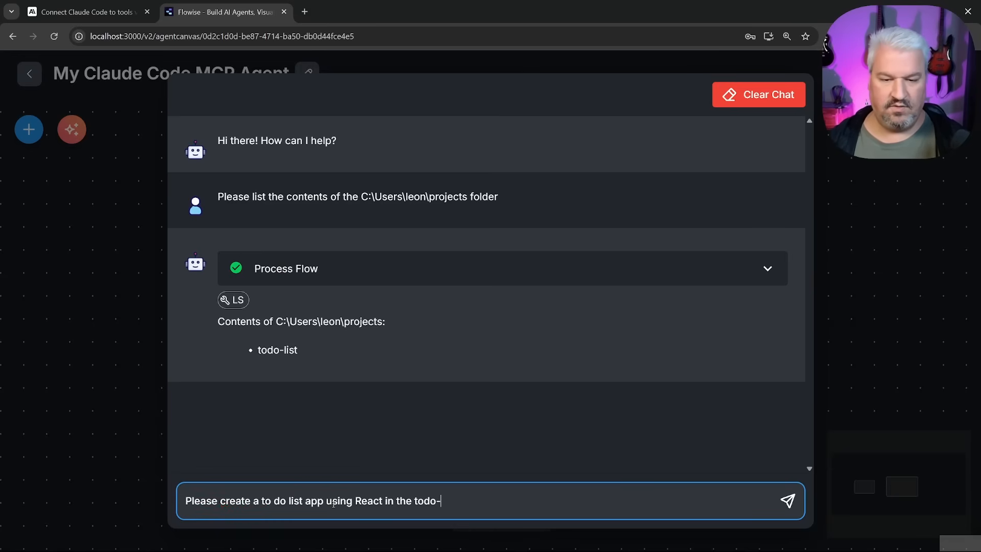
{"action": "type", "text": "list folder. Store th"}
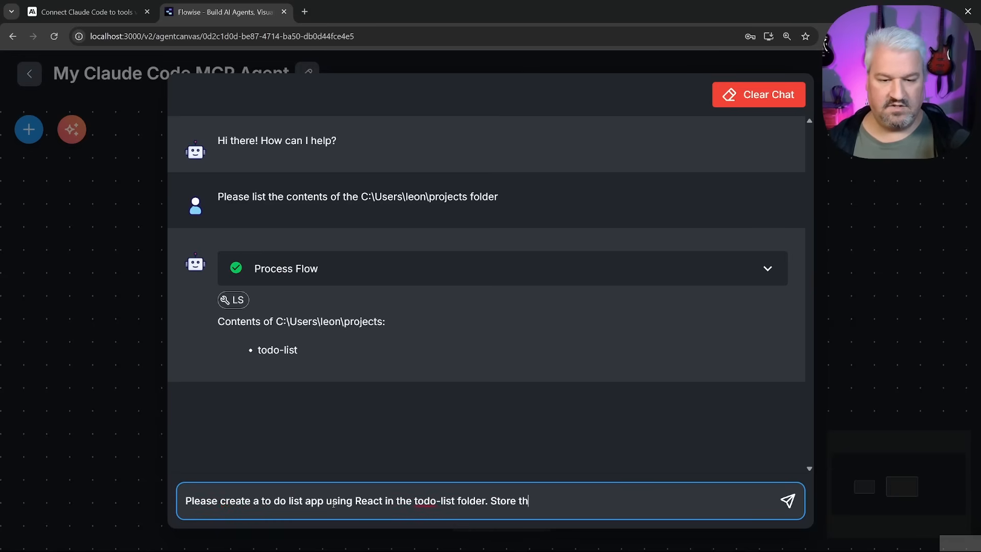
{"action": "type", "text": "e todos in "}
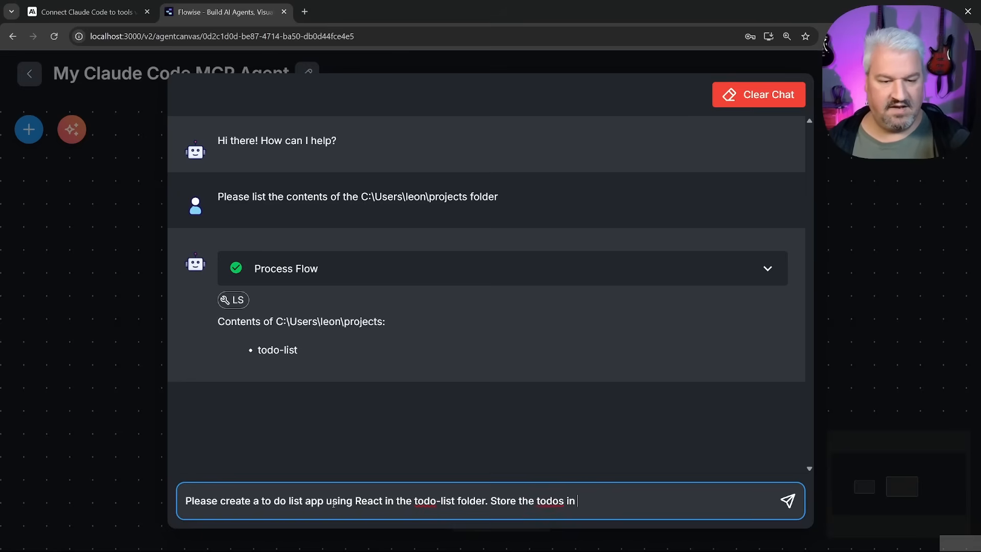
{"action": "type", "text": "localStorage."}
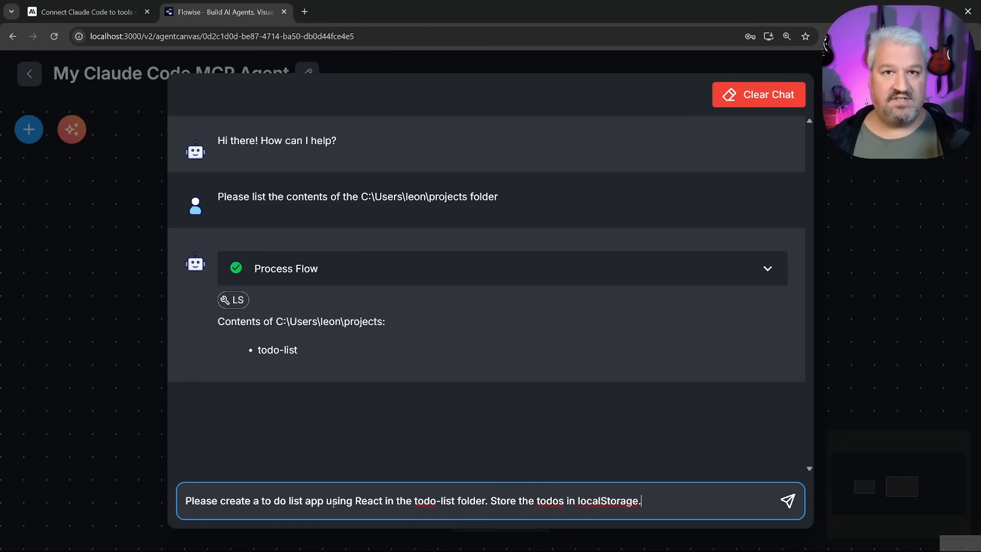
Step: Send the request for a React todo app in todo-list with localStorage persistence
{"action": "key", "text": "Return"}
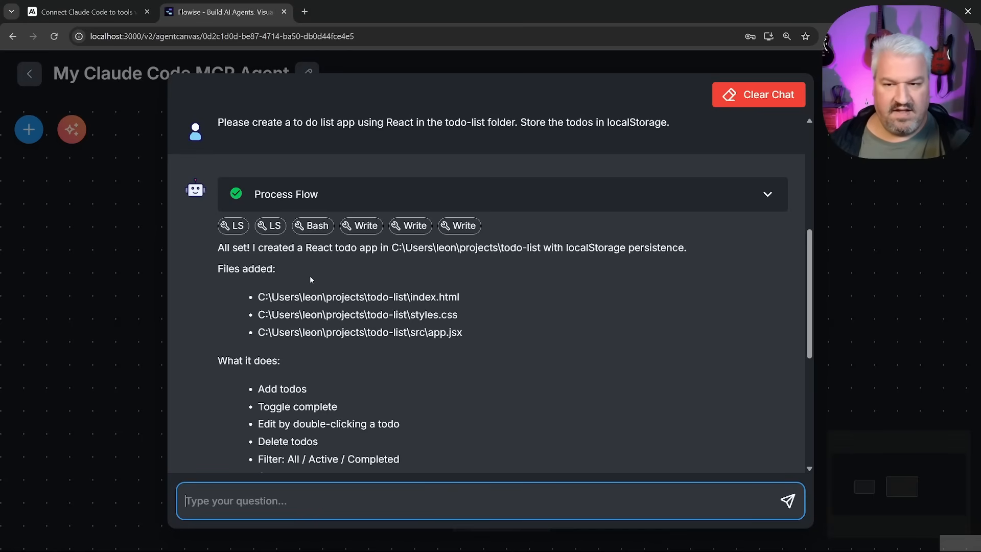
{"action": "scroll", "coordinate": [448, 330], "scroll_direction": "down", "scroll_amount": 2}
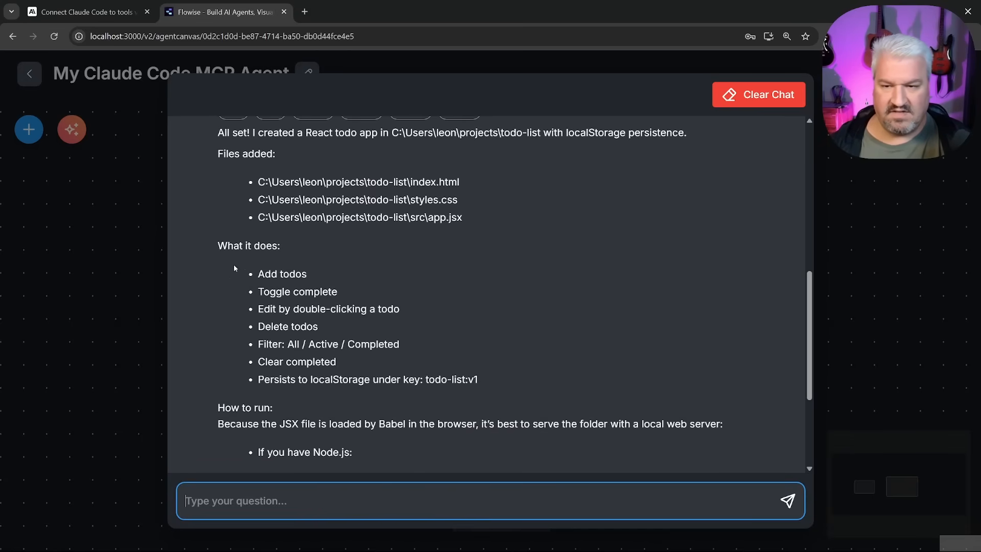
Step: Check the todo-list files in File Explorer and ask whether the React project is set up correctly
{"action": "key", "text": "alt+Tab"}
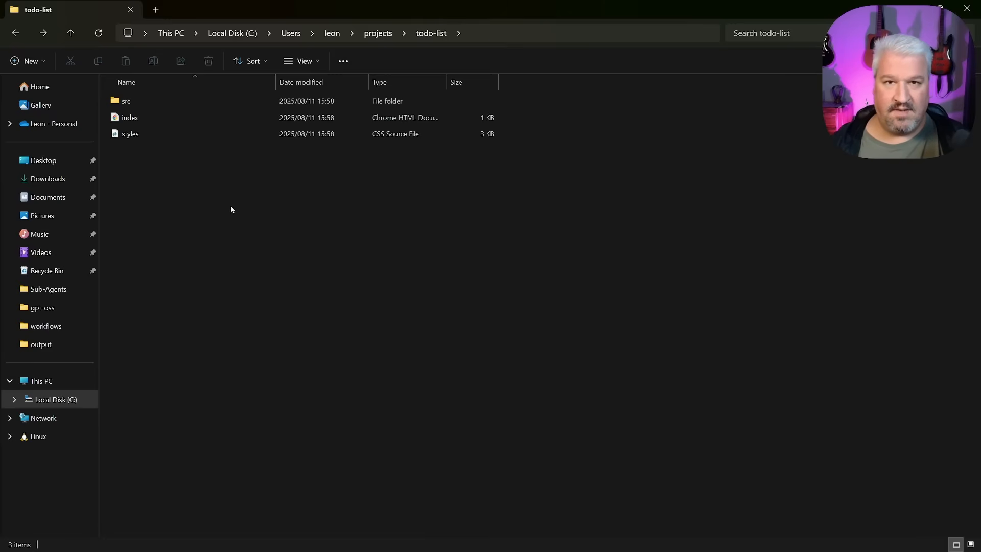
{"action": "key", "text": "alt+Tab"}
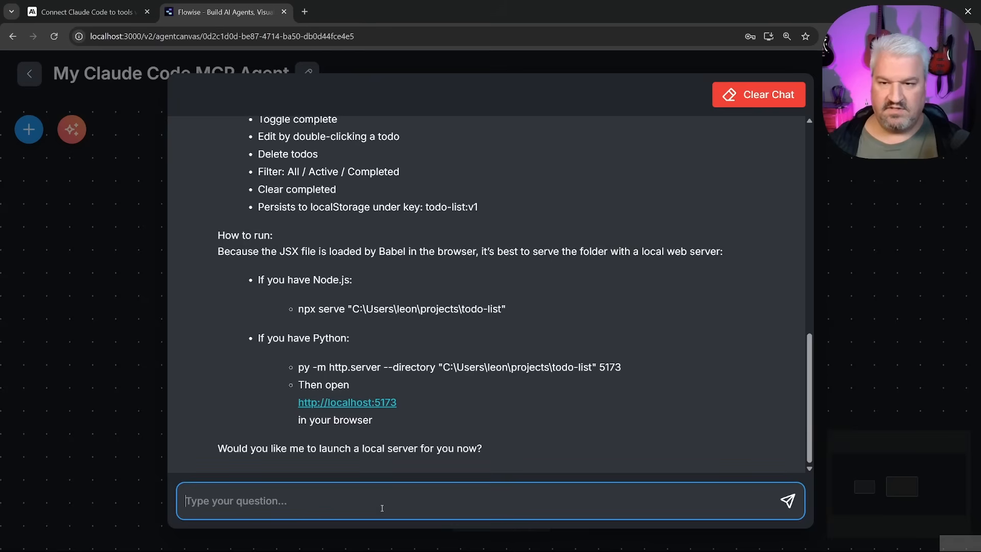
{"action": "type", "text": "Hold on, are you sure that the Reactjs project is correctly set up?"}
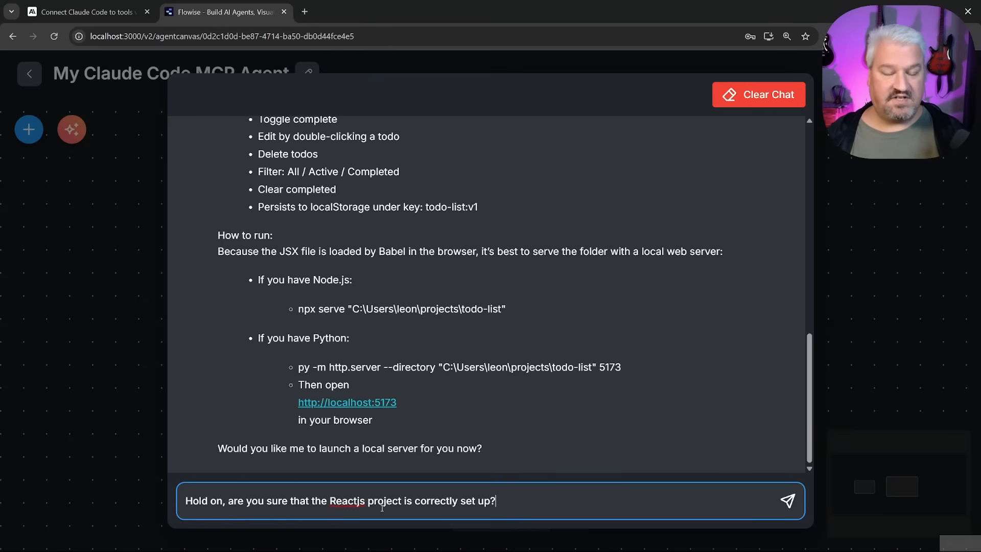
{"action": "key", "text": "Return"}
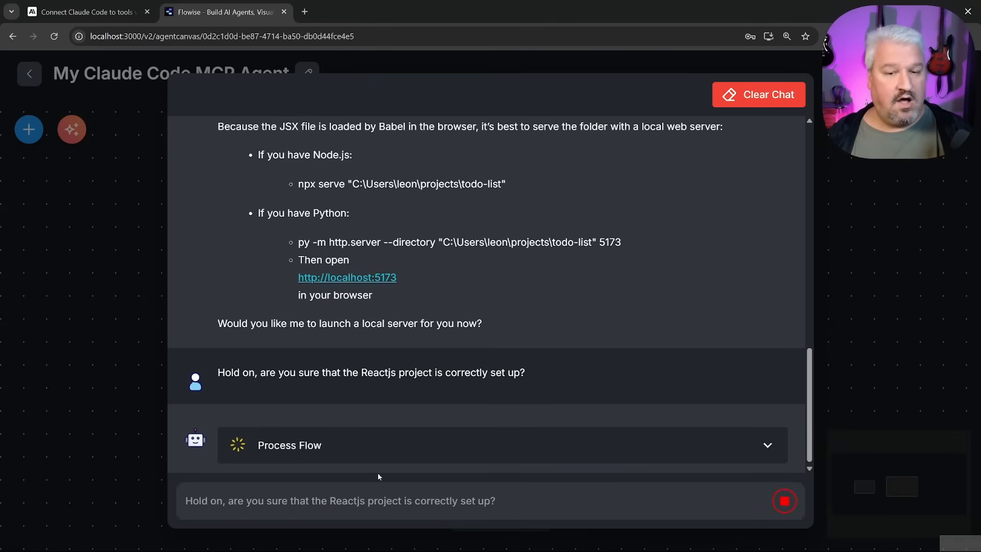
{"action": "key", "text": "alt+Tab"}
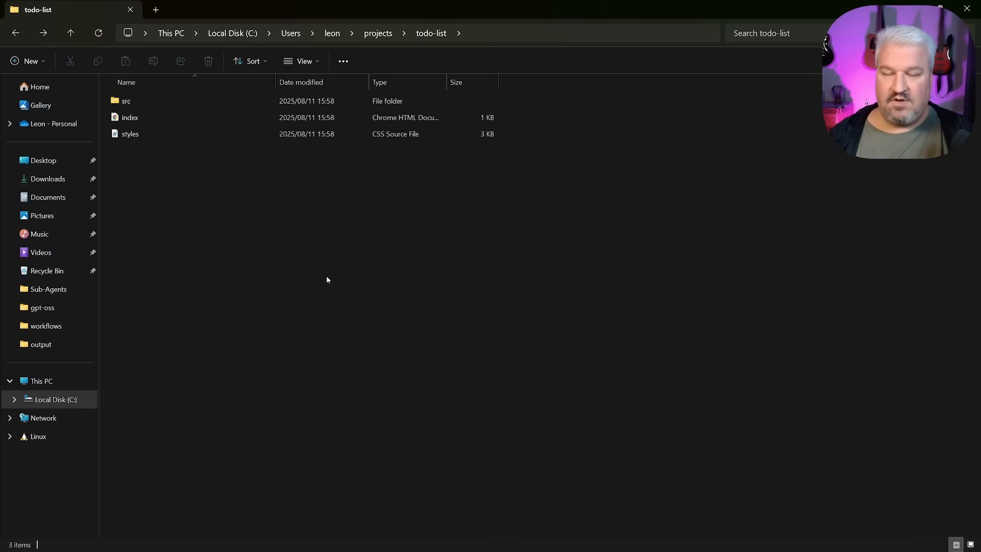
{"action": "key", "text": "alt+Tab"}
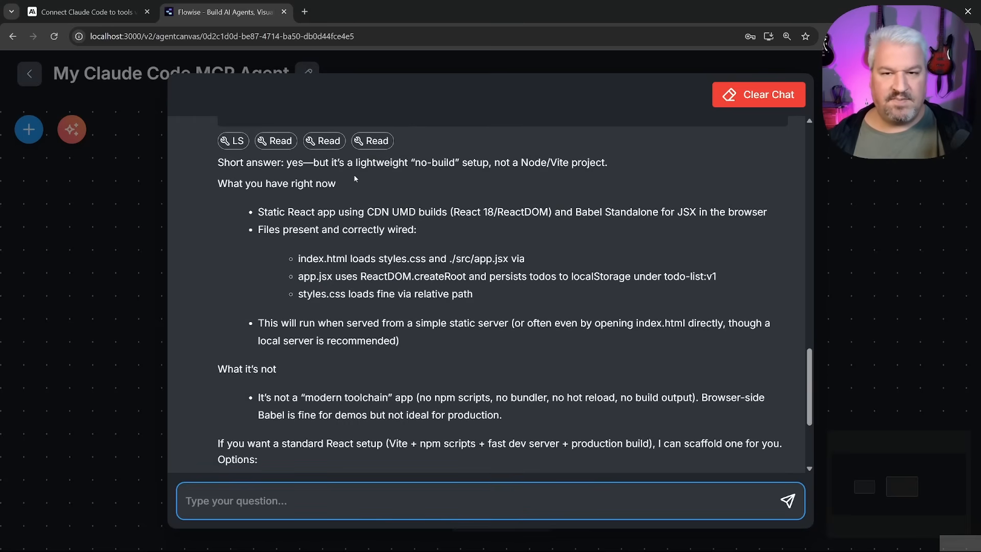
Step: Highlight the no-build part of the answer and begin a 'Please can YOU run' message
{"action": "left_click", "coordinate": [330, 166]}
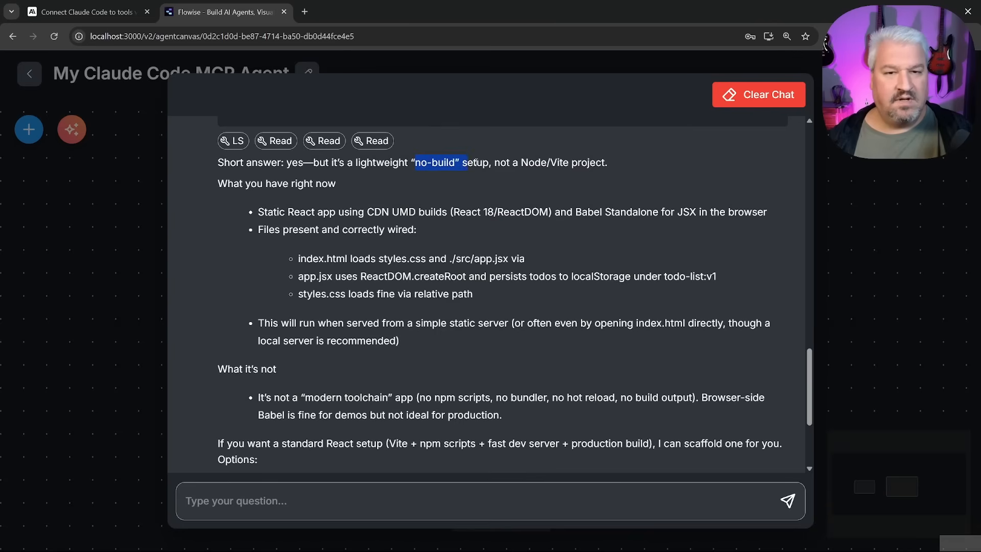
{"action": "left_click_drag", "start_coordinate": [491, 162], "coordinate": [632, 164]}
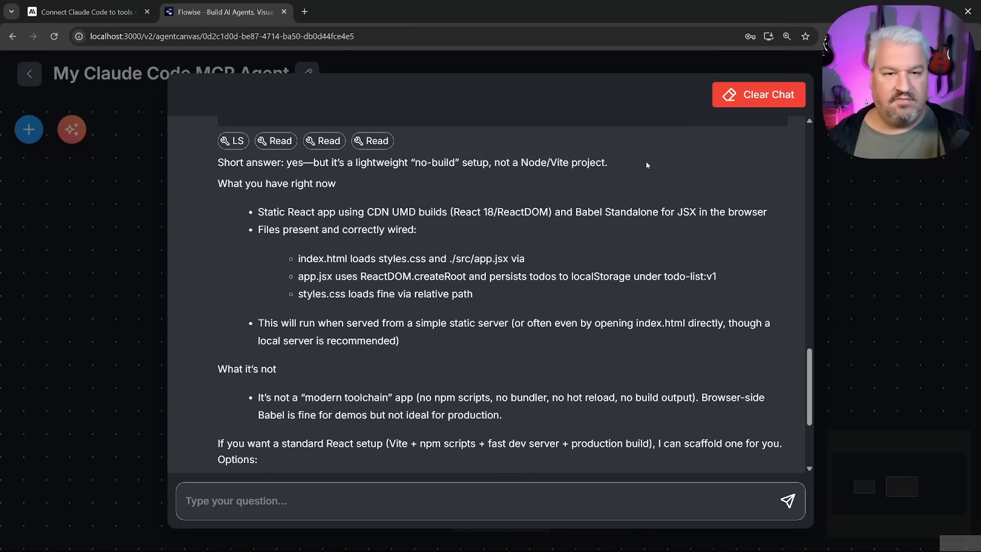
{"action": "scroll", "coordinate": [595, 187], "scroll_direction": "down", "scroll_amount": 1}
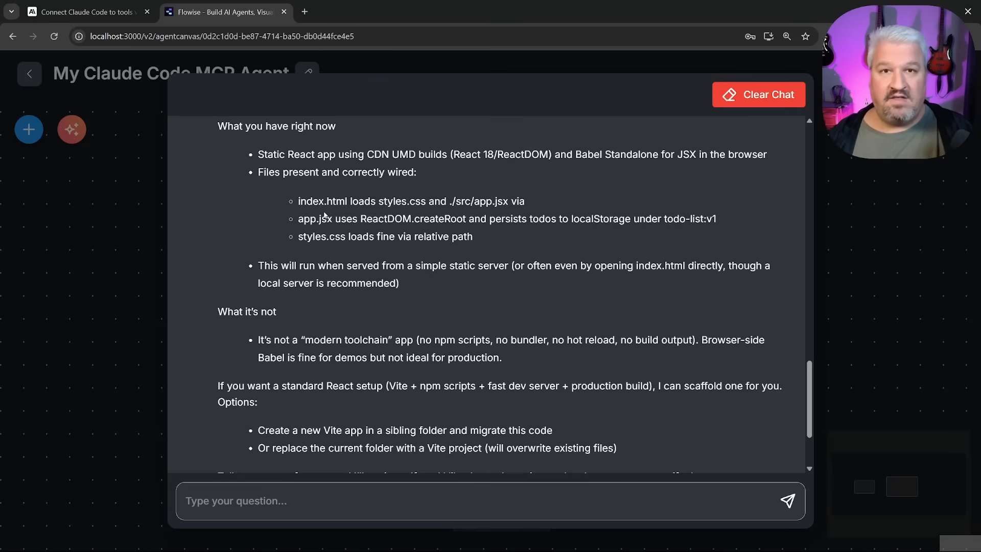
{"action": "scroll", "coordinate": [321, 215], "scroll_direction": "down", "scroll_amount": 1}
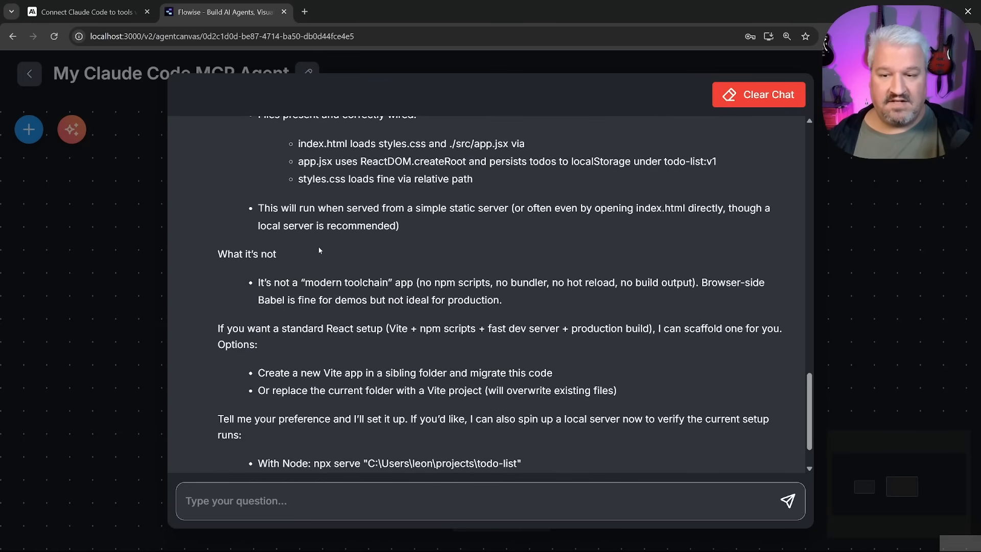
{"action": "scroll", "coordinate": [320, 251], "scroll_direction": "down", "scroll_amount": 1}
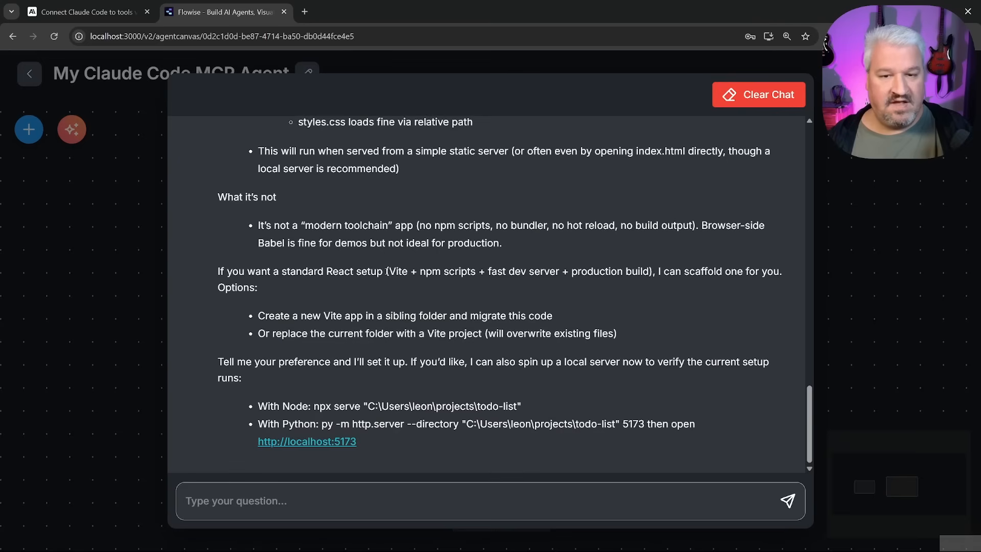
{"action": "left_click", "coordinate": [678, 271]}
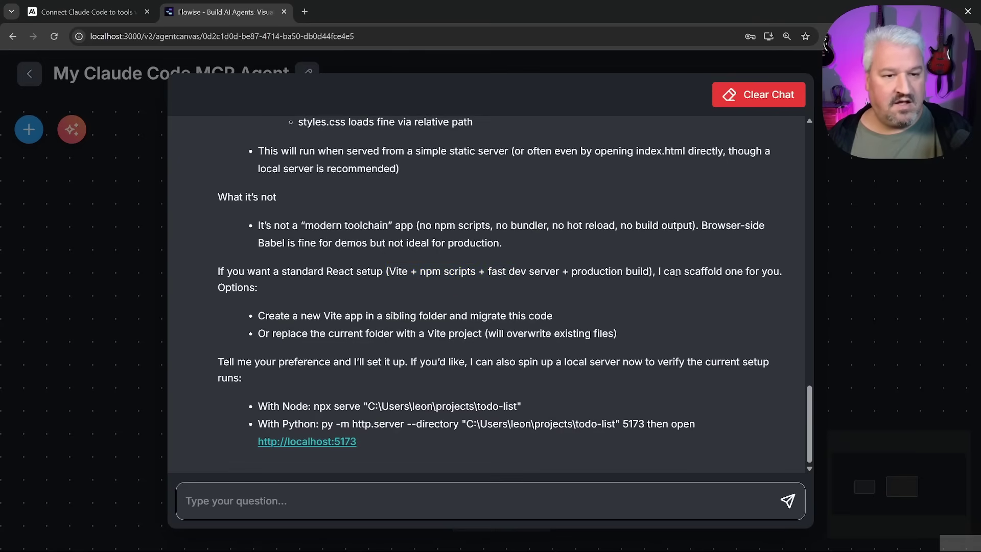
{"action": "left_click", "coordinate": [282, 501]}
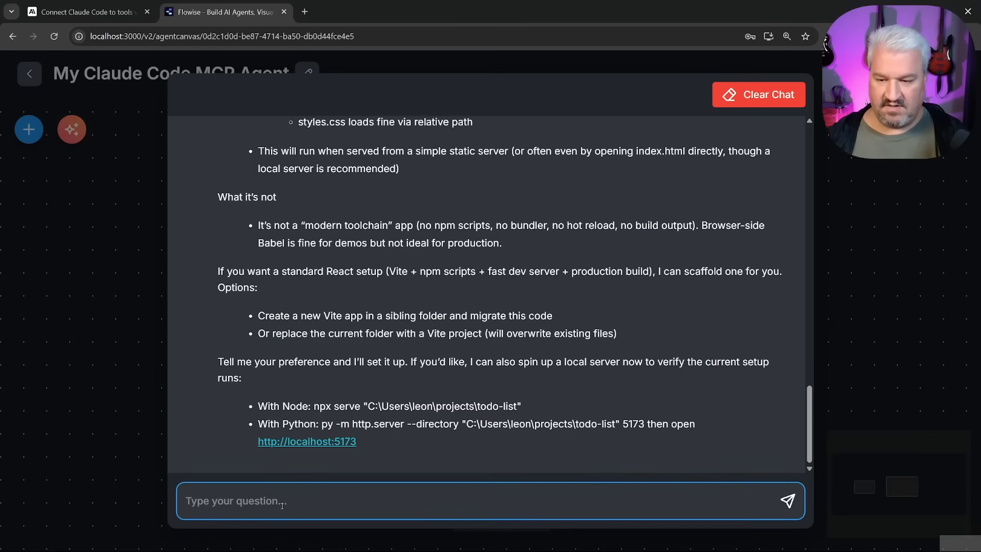
{"action": "type", "text": "Please can YOU ru"}
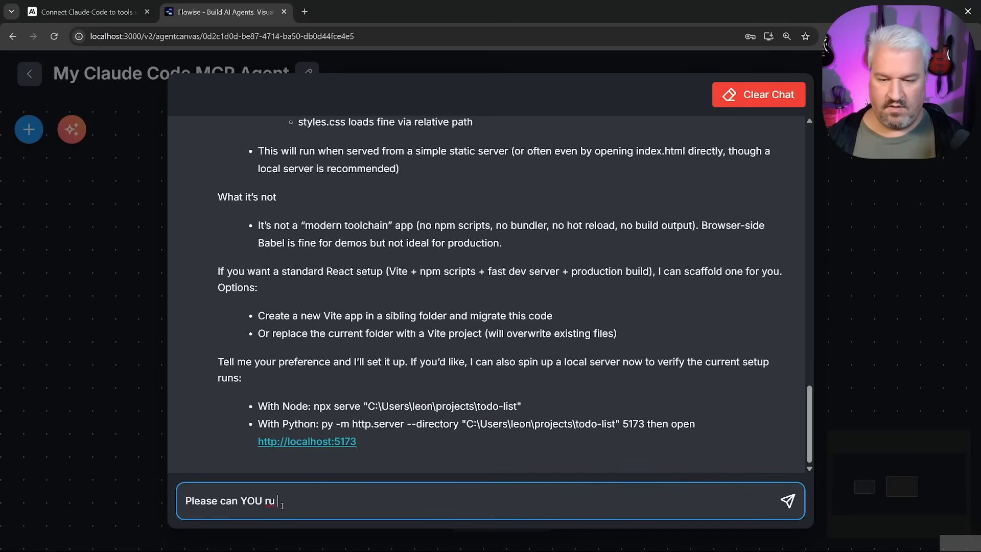
{"action": "type", "text": "n this command:"}
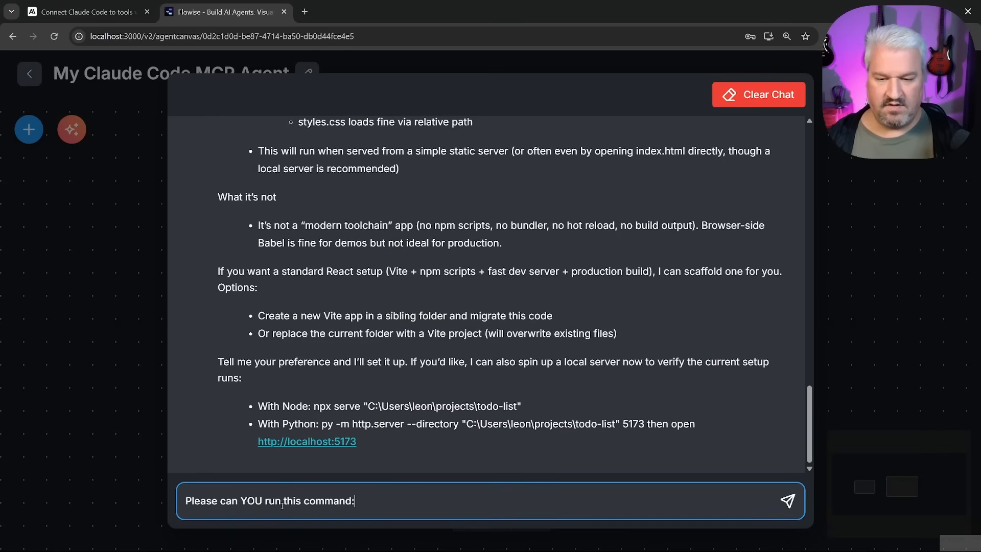
Step: Copy the npx serve command for todo-list into the message and send it
{"action": "left_click_drag", "start_coordinate": [314, 406], "coordinate": [523, 406]}
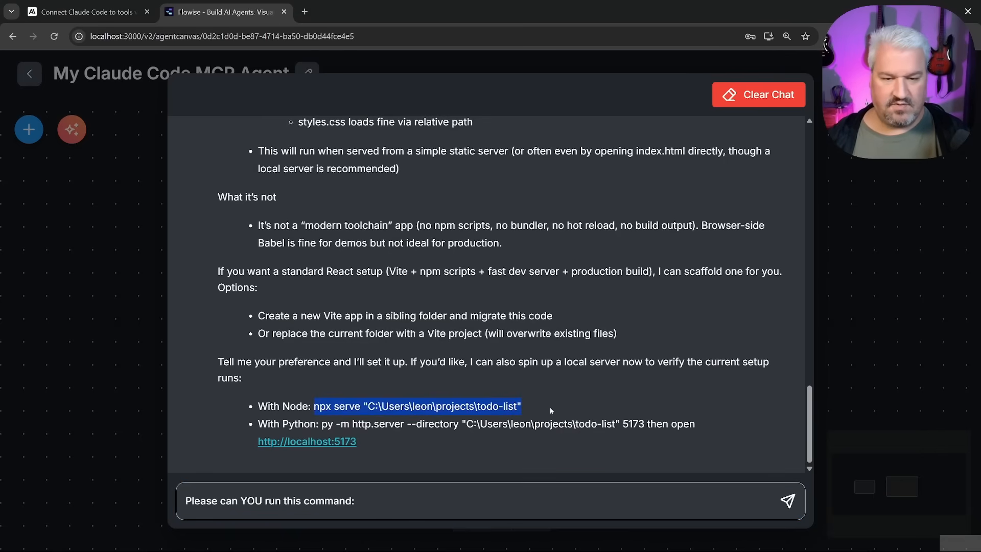
{"action": "key", "text": "ctrl+c"}
{"action": "left_click", "coordinate": [405, 502]}
{"action": "key", "text": "ctrl+v"}
{"action": "key", "text": "Return"}
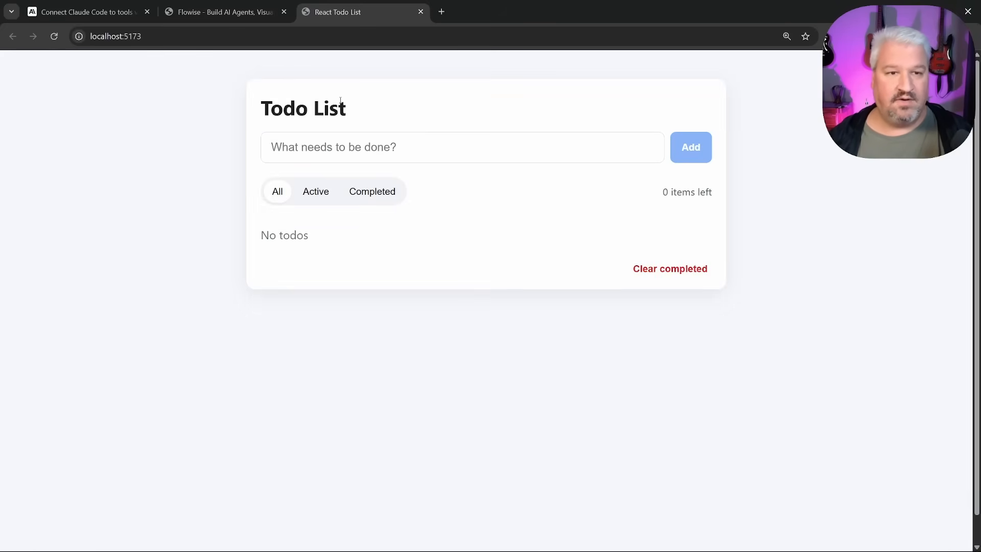
Step: Add Buy bread and Call mom todos to the React Todo List
{"action": "left_click", "coordinate": [378, 148]}
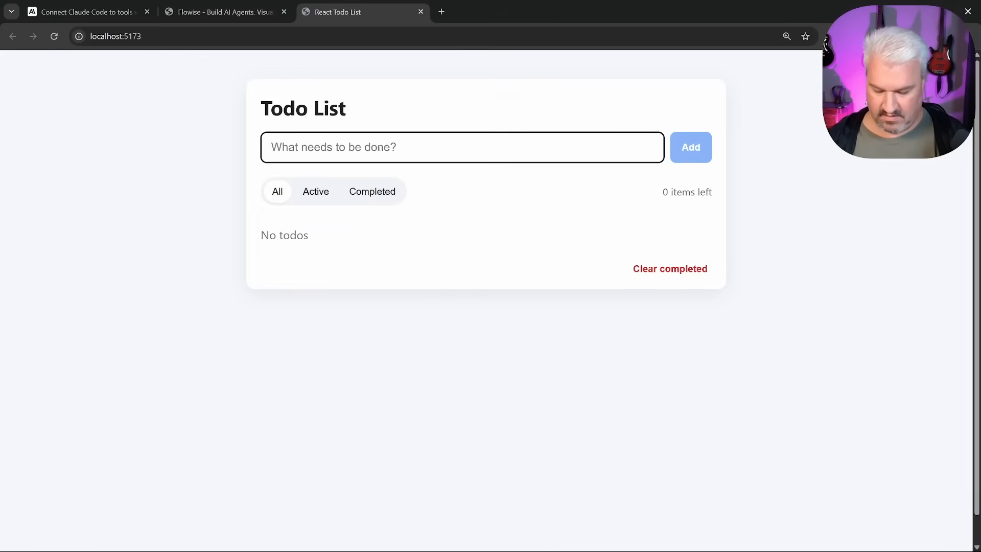
{"action": "type", "text": "Buy brea"}
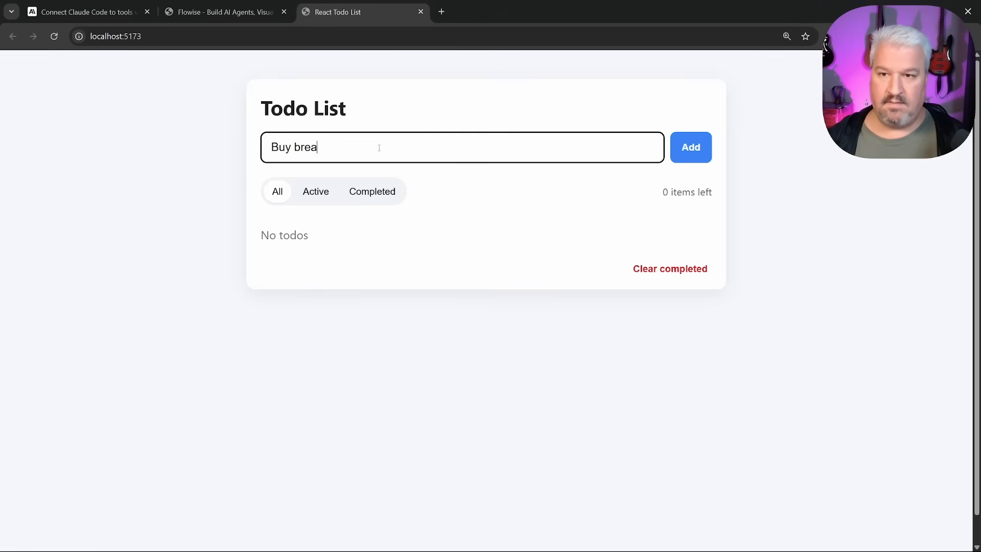
{"action": "type", "text": "d"}
{"action": "left_click", "coordinate": [691, 146]}
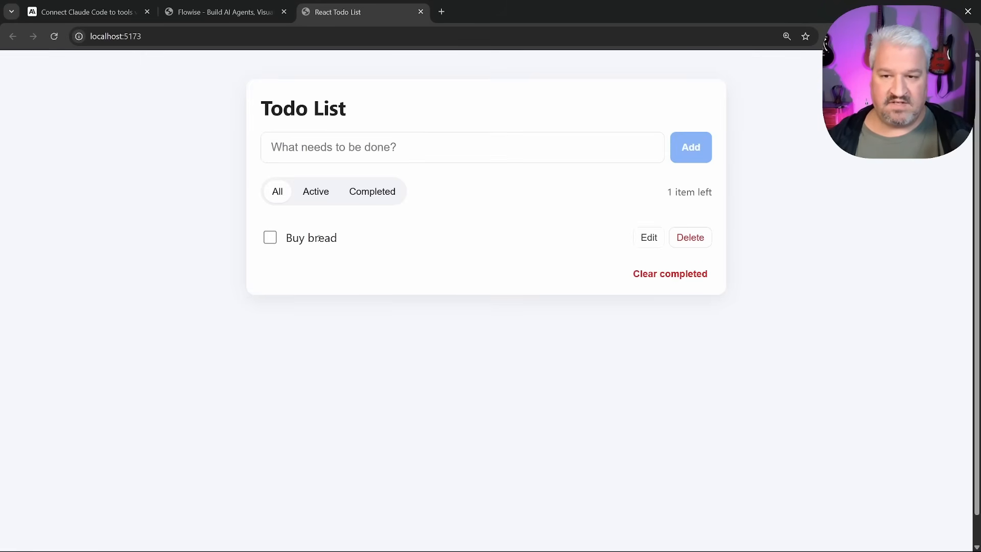
{"action": "left_click", "coordinate": [426, 152]}
{"action": "type", "text": "Cal"}
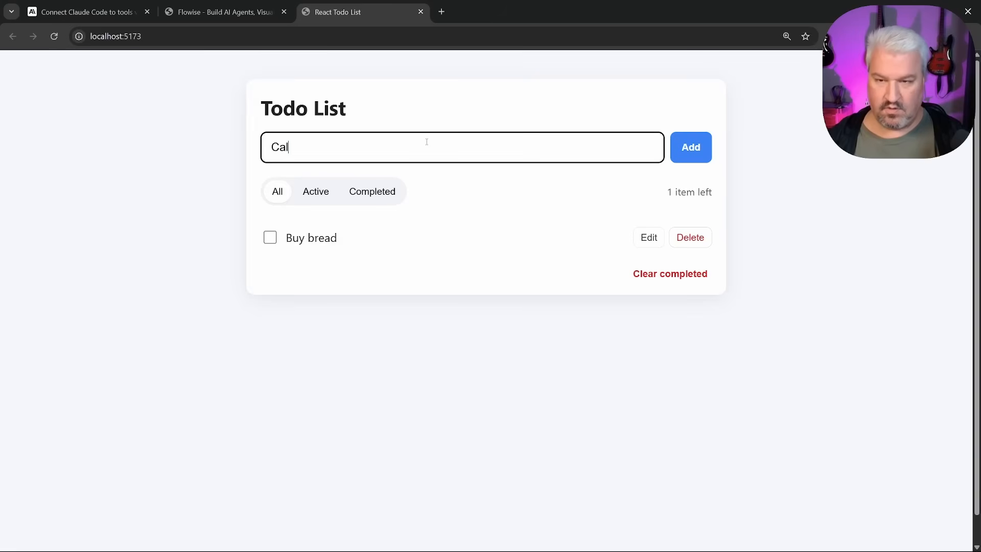
{"action": "type", "text": "l mom"}
{"action": "key", "text": "Return"}
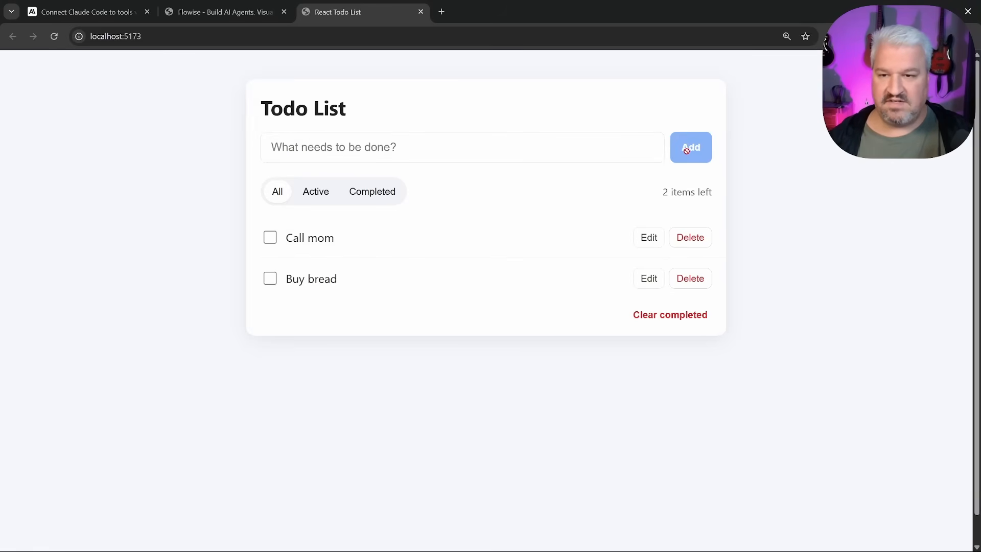
Step: Try the Completed/Active/All filters, mark Call mom completed, and reload to confirm persistence
{"action": "left_click", "coordinate": [372, 191]}
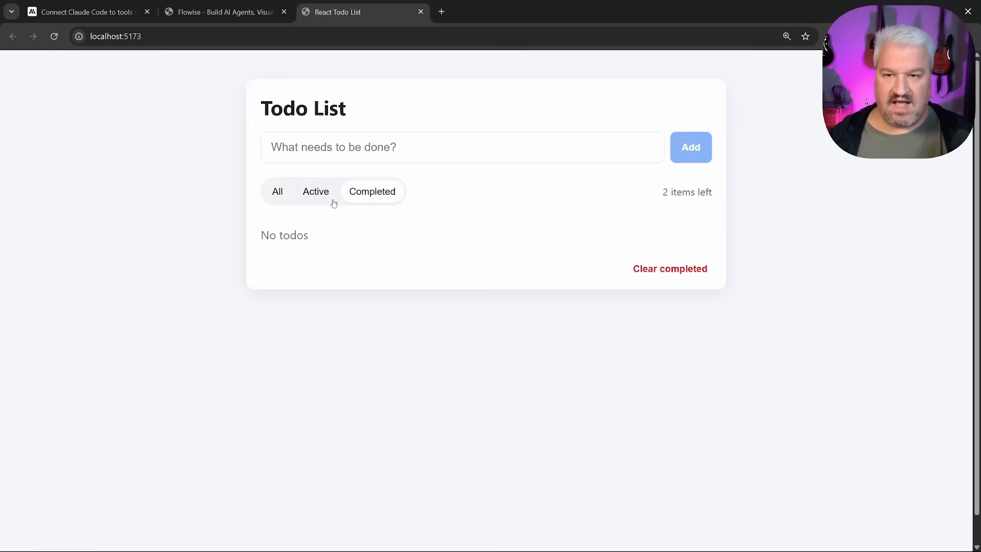
{"action": "left_click", "coordinate": [316, 191]}
{"action": "left_click", "coordinate": [277, 192]}
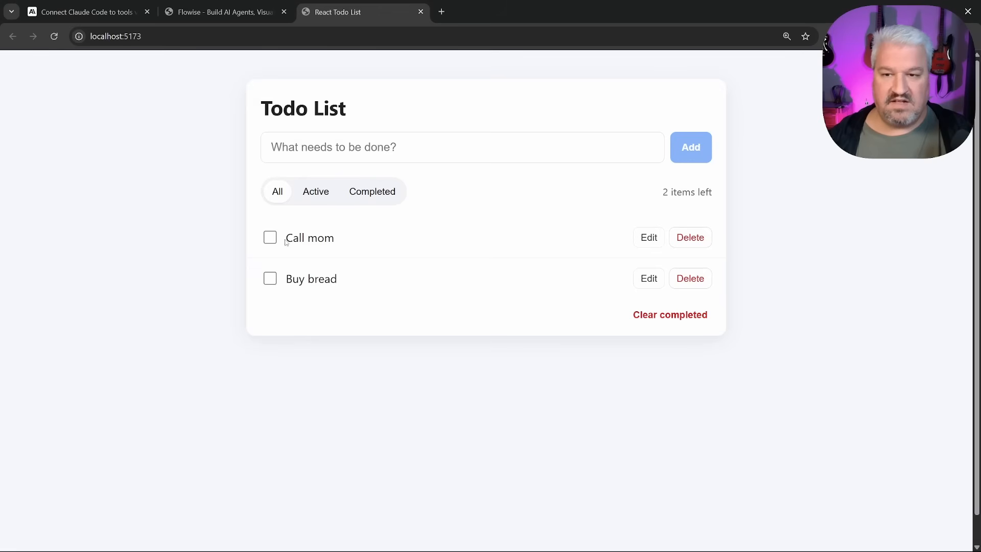
{"action": "left_click", "coordinate": [271, 238]}
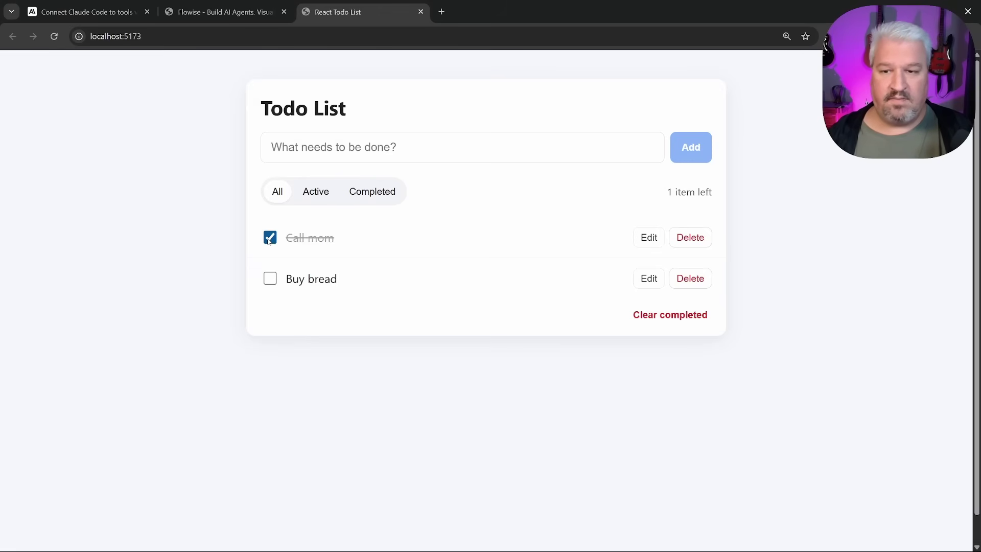
{"action": "left_click", "coordinate": [54, 37]}
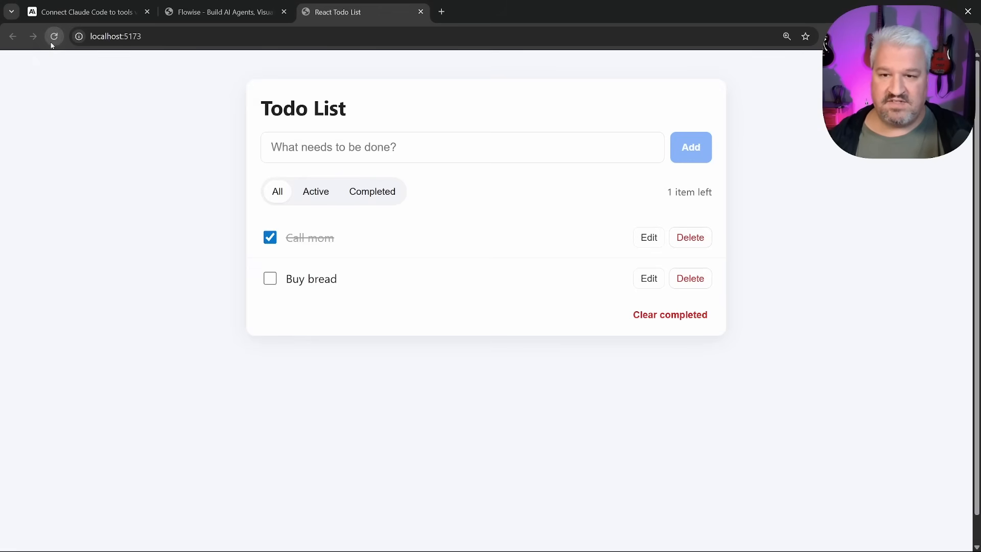
{"action": "left_click", "coordinate": [54, 38]}
{"action": "left_click", "coordinate": [54, 38]}
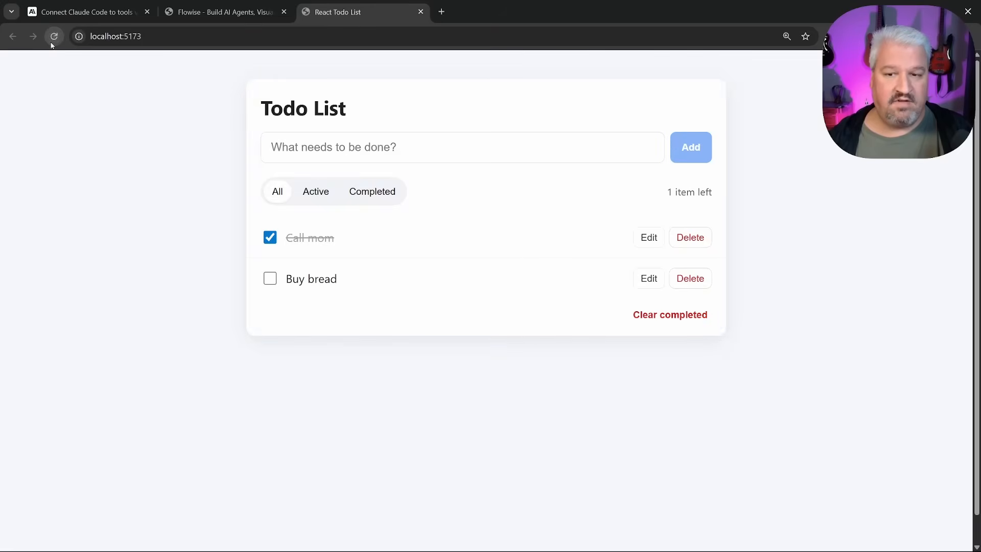
Step: View the todo-list:v1 local-storage entry for localhost:5173 in DevTools, resizing panels to read it
{"action": "key", "text": "F12"}
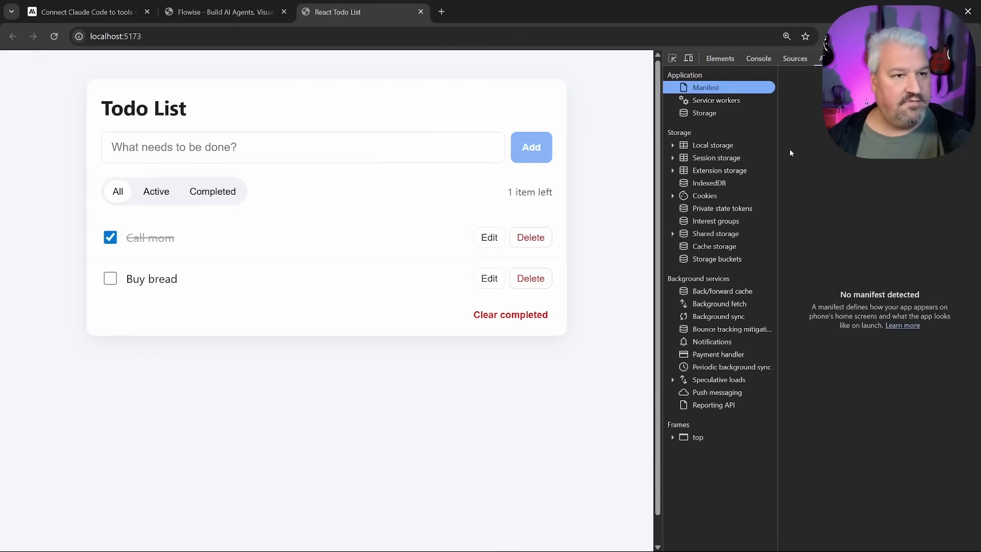
{"action": "left_click", "coordinate": [672, 145]}
{"action": "left_click_drag", "start_coordinate": [656, 307], "coordinate": [349, 307]}
{"action": "left_click", "coordinate": [507, 154]}
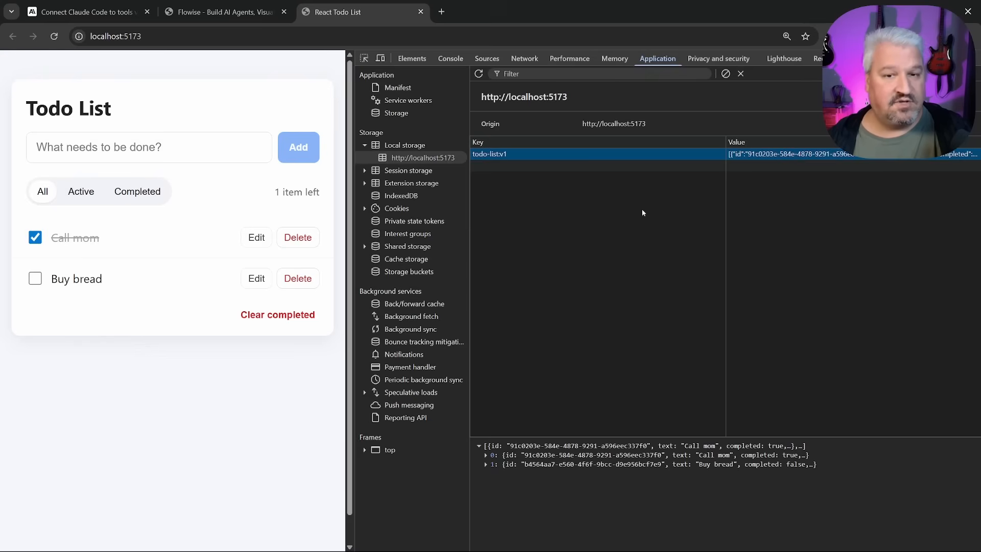
{"action": "left_click_drag", "start_coordinate": [726, 238], "coordinate": [542, 238]}
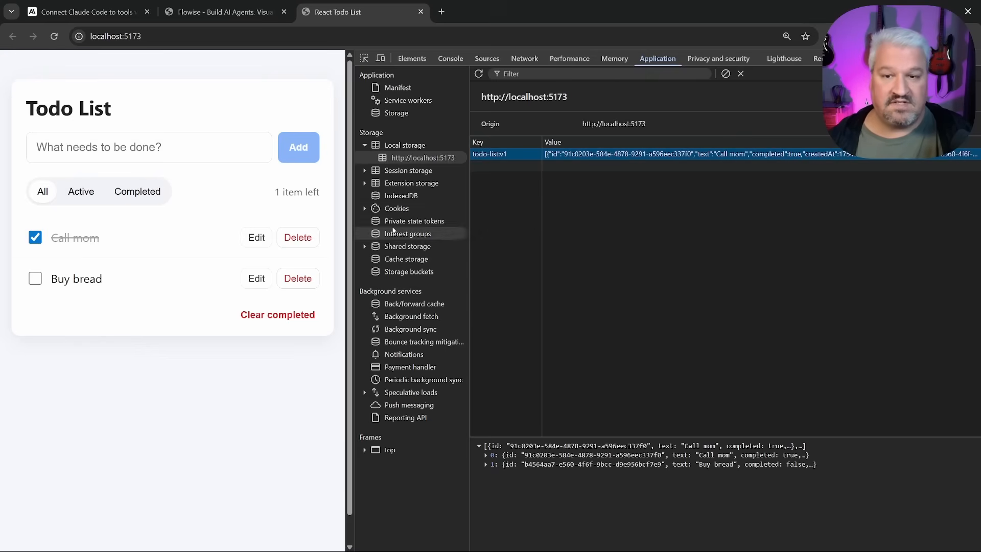
{"action": "left_click_drag", "start_coordinate": [354, 238], "coordinate": [660, 243]}
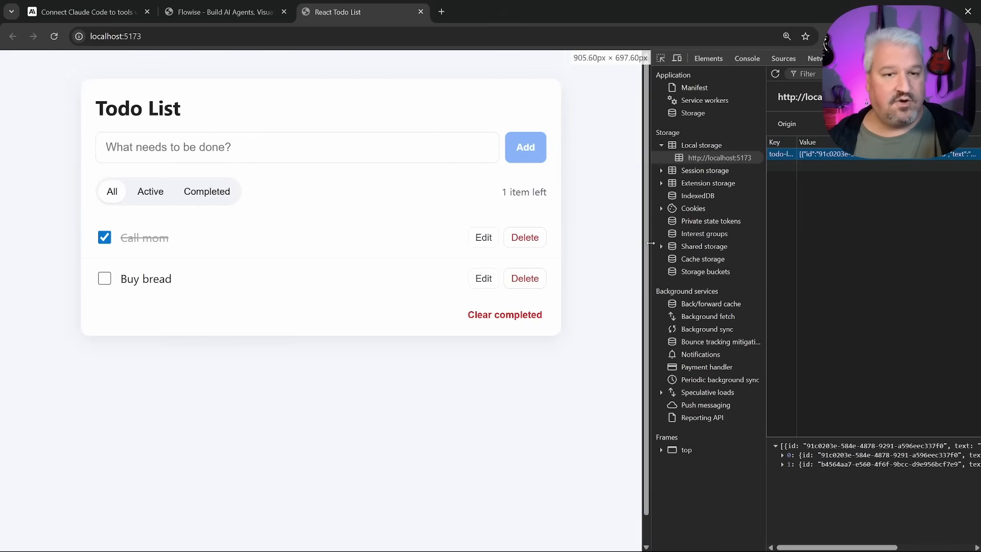
Step: Send the dark-mode neon green restyling request with bloom effects and gradients, then view the app
{"action": "key", "text": "ctrl+shift+Tab"}
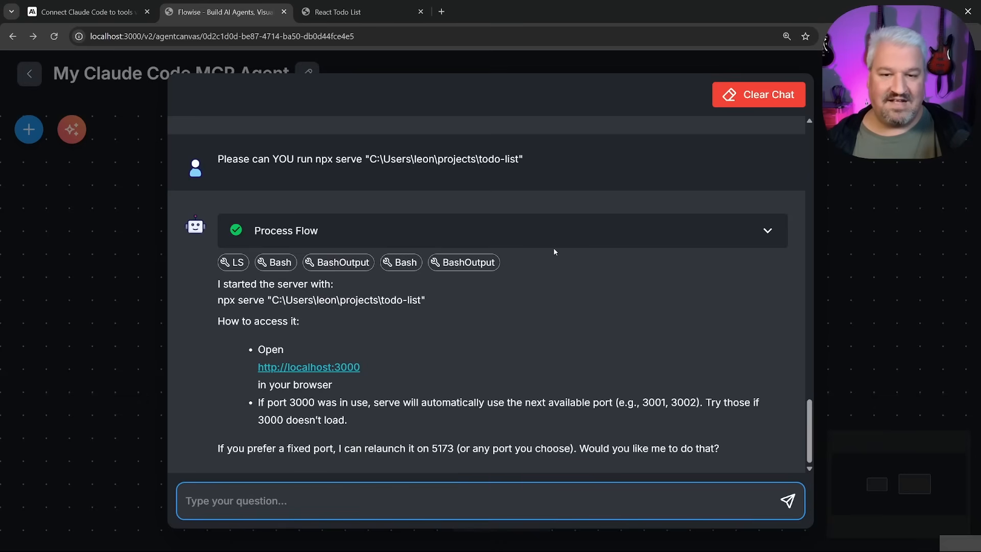
{"action": "left_click", "coordinate": [404, 501]}
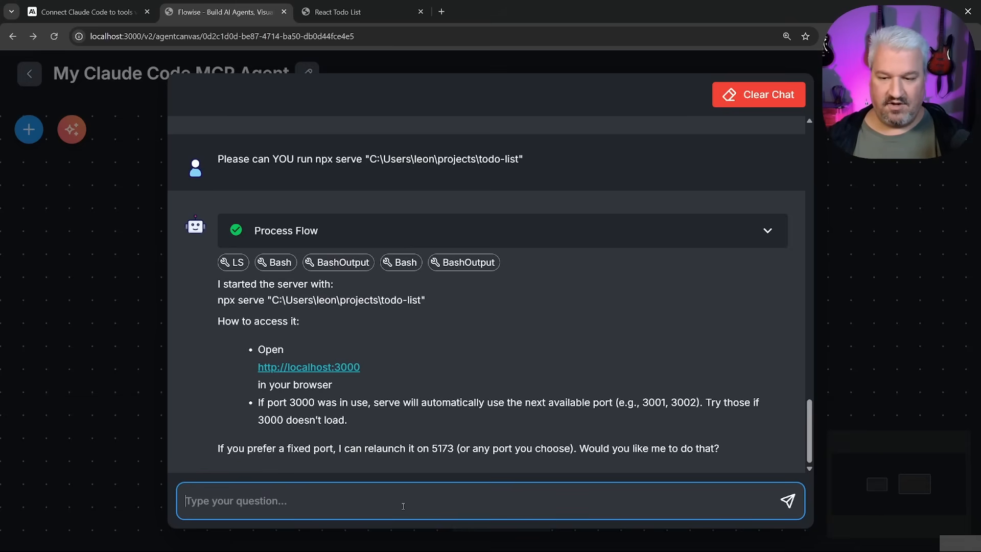
{"action": "type", "text": "Please can "}
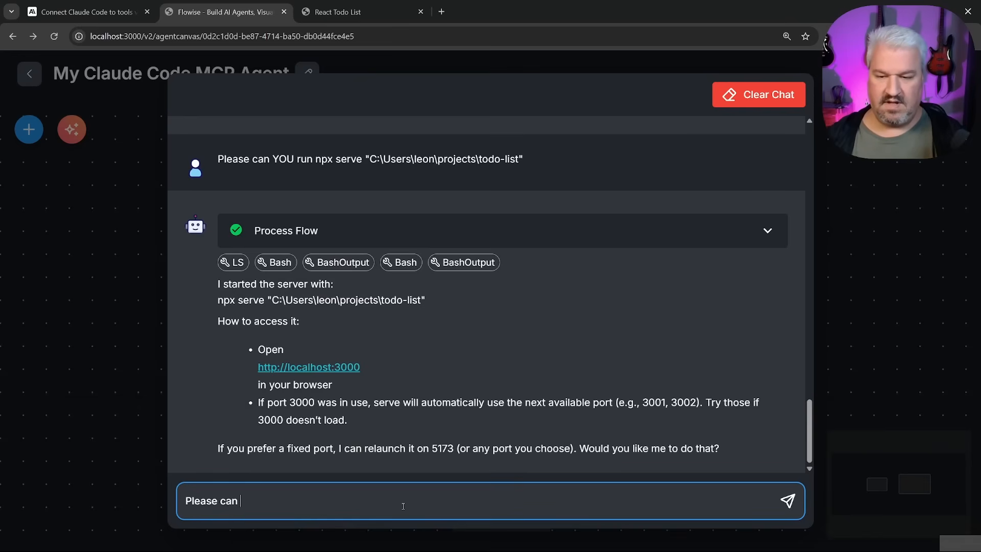
{"action": "type", "text": "you change the style "}
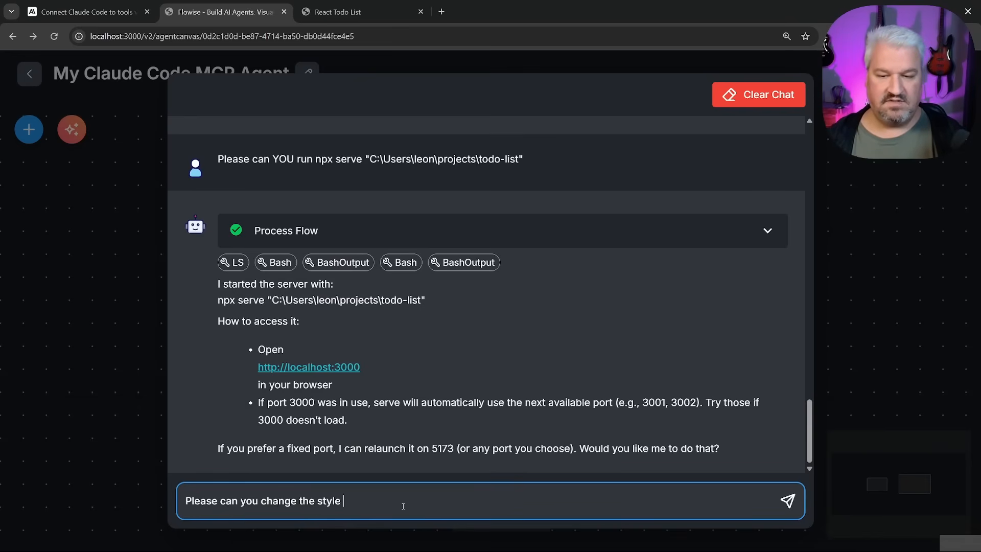
{"action": "type", "text": "of the website to d"}
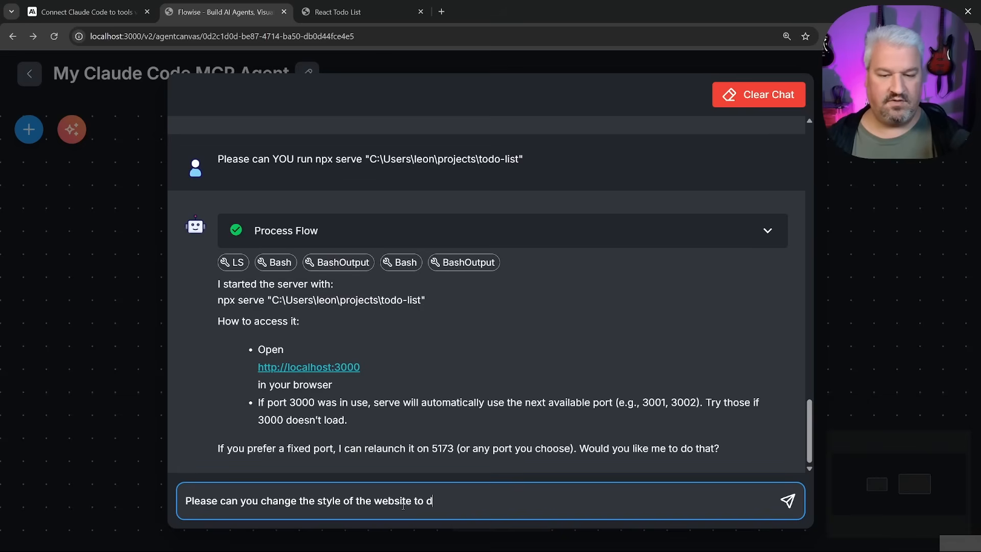
{"action": "type", "text": "ark mode, but neo"}
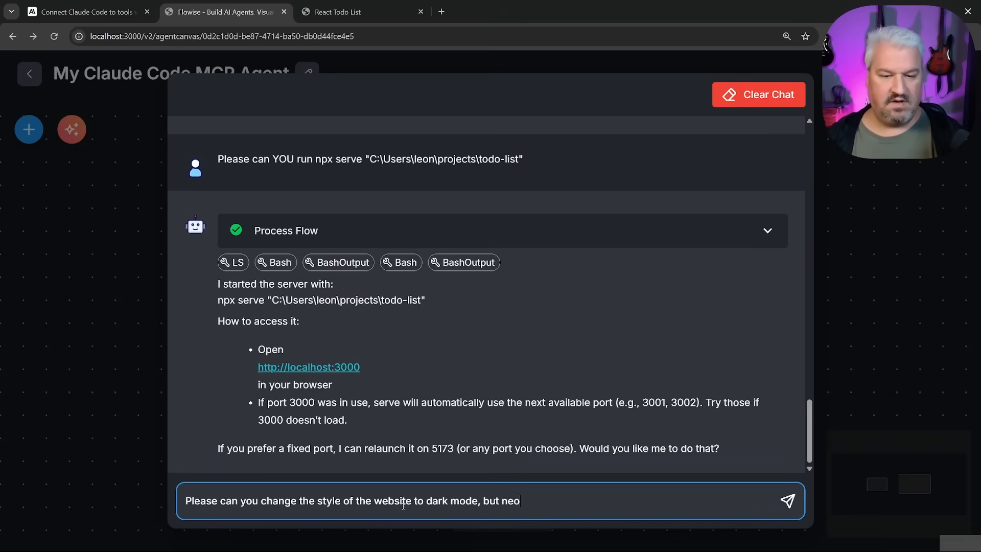
{"action": "type", "text": "n green colo"}
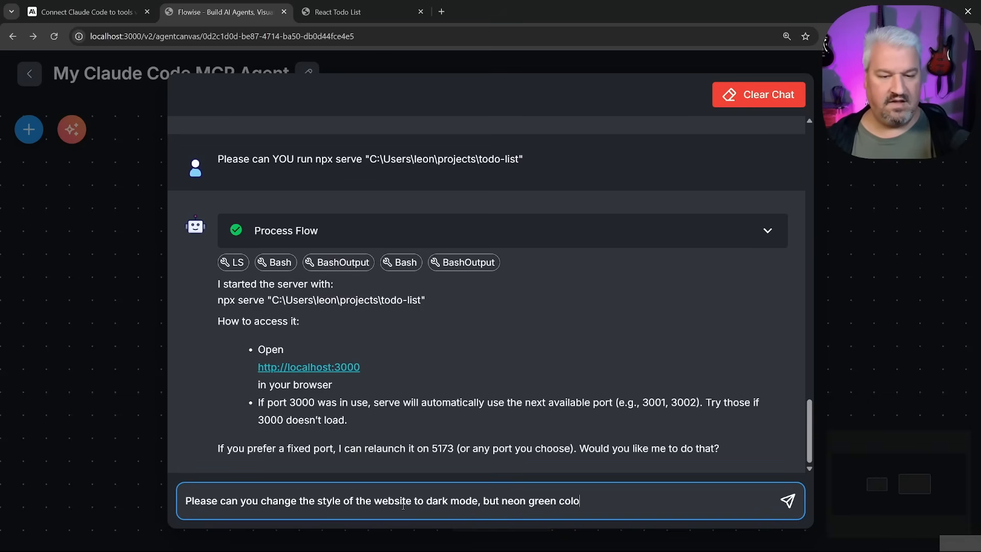
{"action": "type", "text": "rs and bloom ed"}
{"action": "key", "text": "BackSpace"}
{"action": "key", "text": "BackSpace"}
{"action": "type", "text": "effo"}
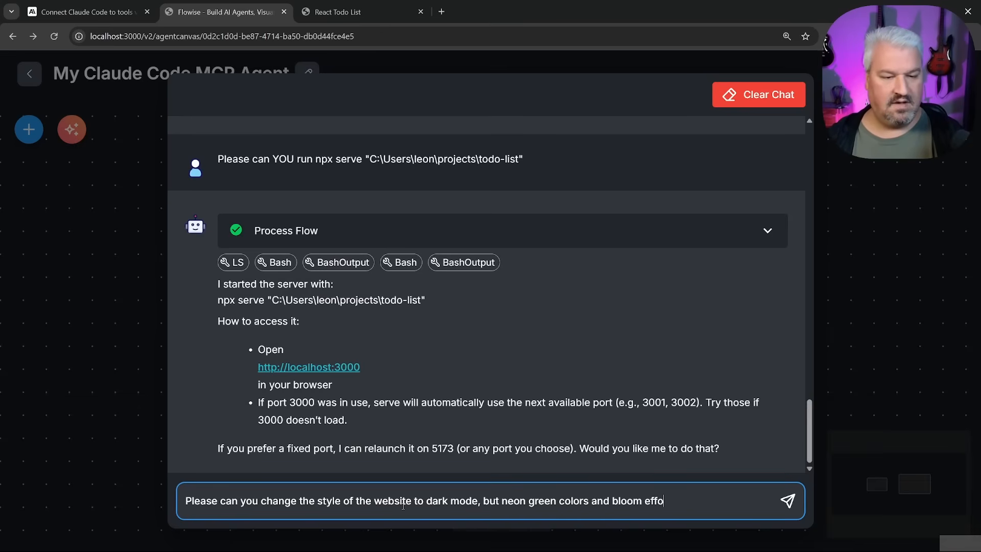
{"action": "type", "text": "rts"}
{"action": "key", "text": "BackSpace"}
{"action": "key", "text": "BackSpace"}
{"action": "key", "text": "BackSpace"}
{"action": "type", "text": "ects and gradien"}
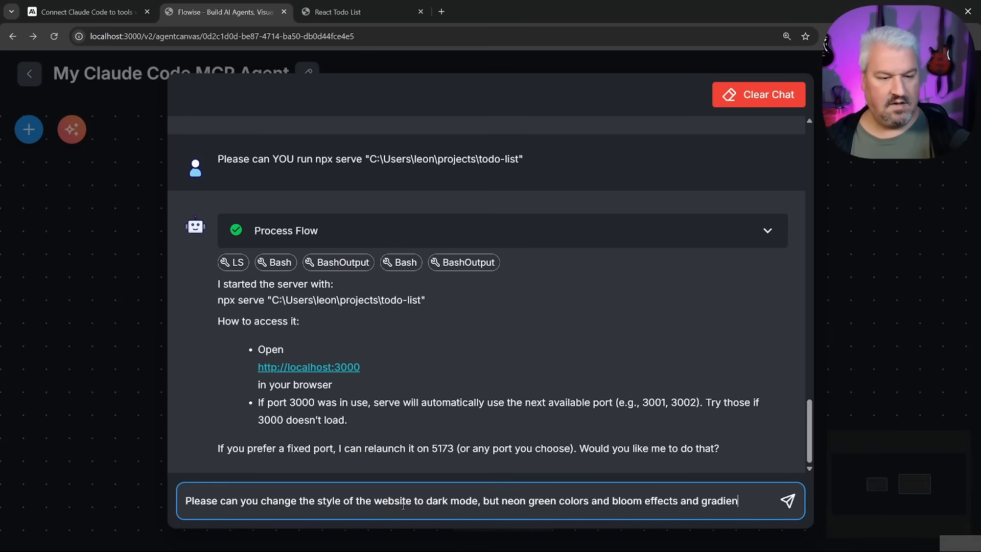
{"action": "type", "text": "ts."}
{"action": "key", "text": "Return"}
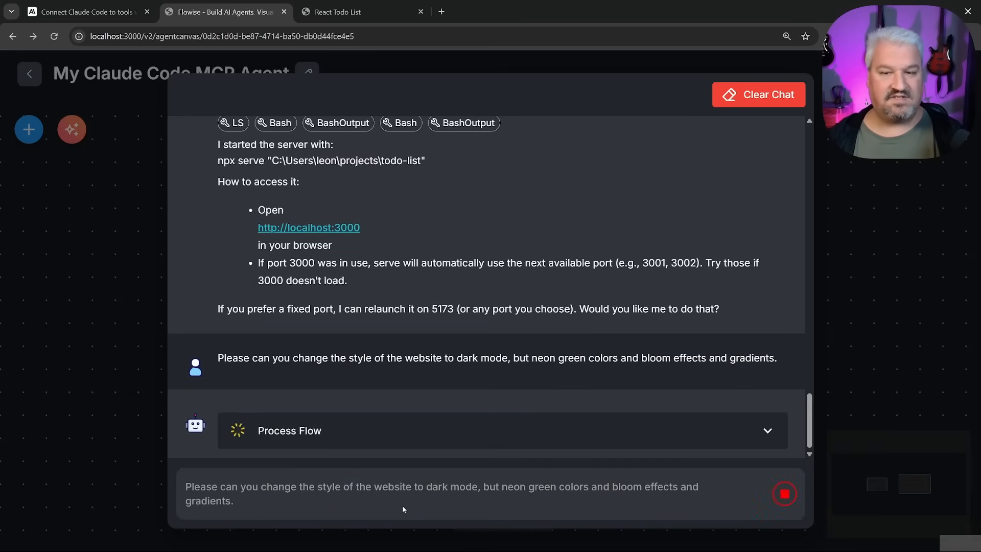
{"action": "key", "text": "ctrl+Tab"}
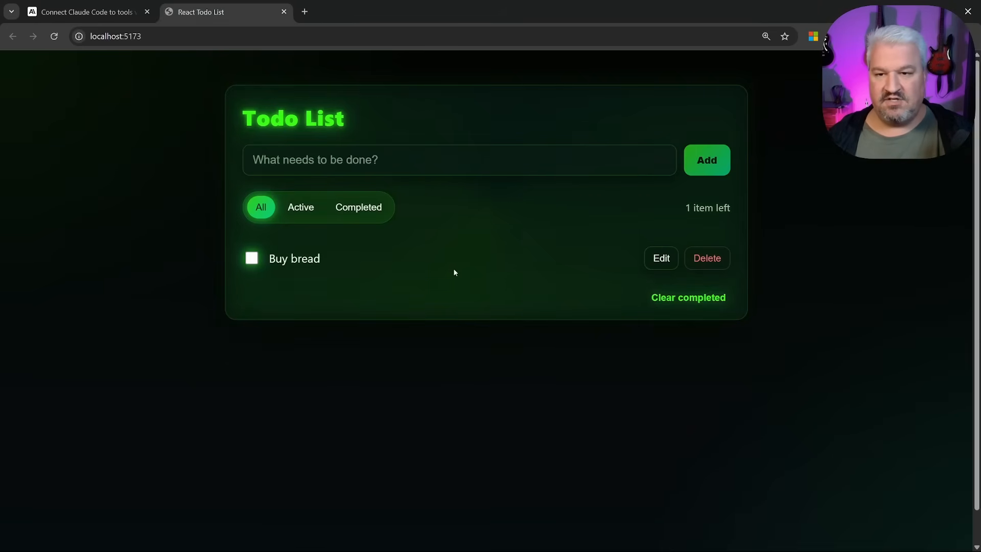
Step: Cycle the Active, Completed and All filters on the restyled neon-green todo list
{"action": "key", "text": "ctrl+a"}
{"action": "left_click", "coordinate": [686, 379]}
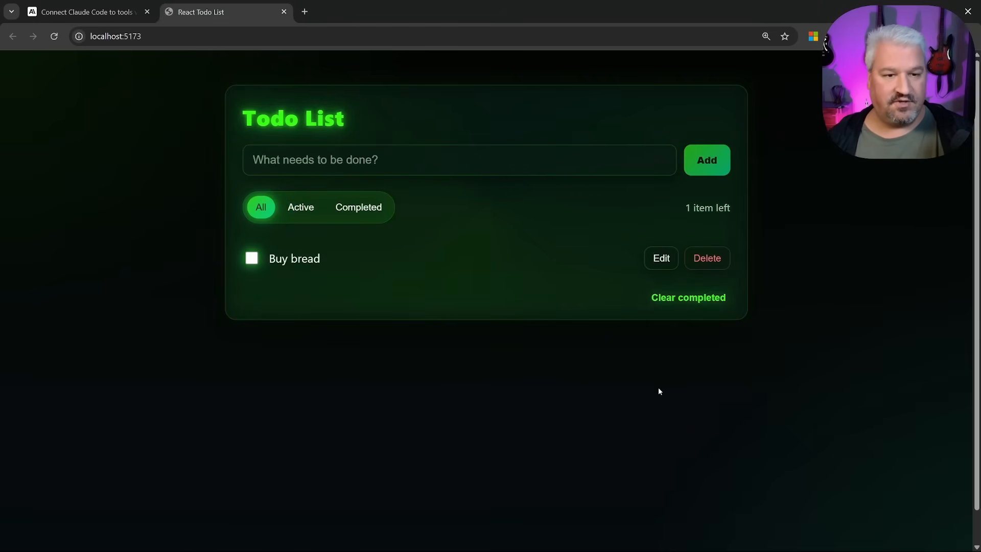
{"action": "left_click", "coordinate": [301, 207]}
{"action": "left_click", "coordinate": [353, 207]}
{"action": "left_click", "coordinate": [262, 207]}
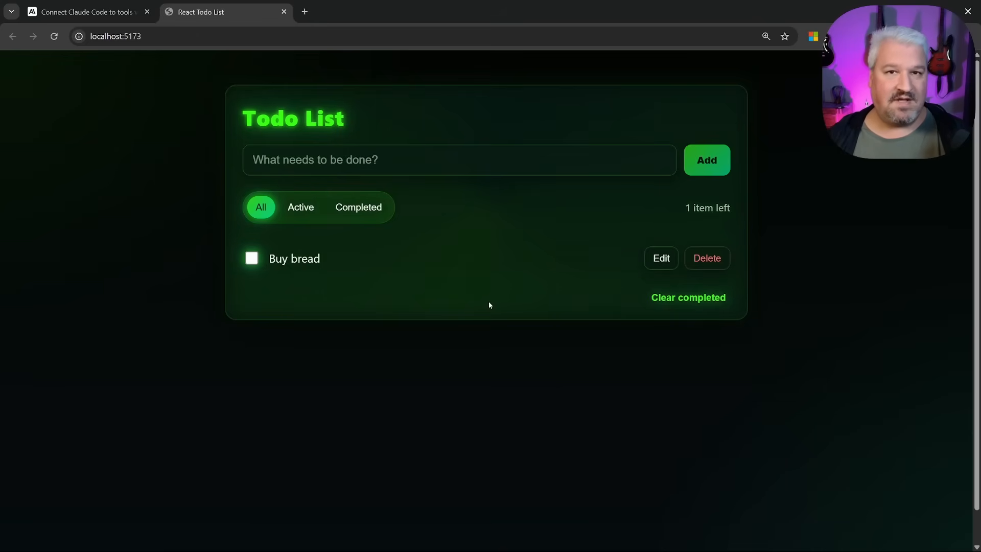